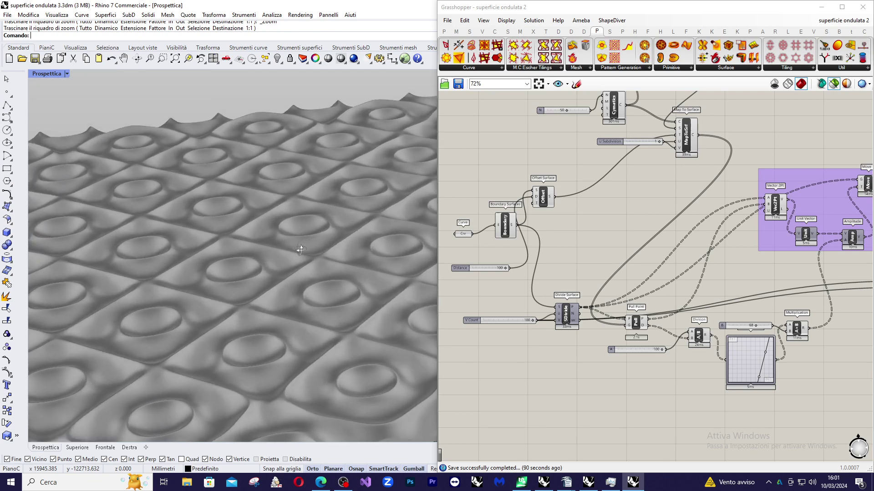
# - Select the panel's rectangular border curve in the Rhino viewport
pyautogui.scroll(-8, 301, 246)
pyautogui.scroll(4, 289, 249)
pyautogui.scroll(1, 291, 250)
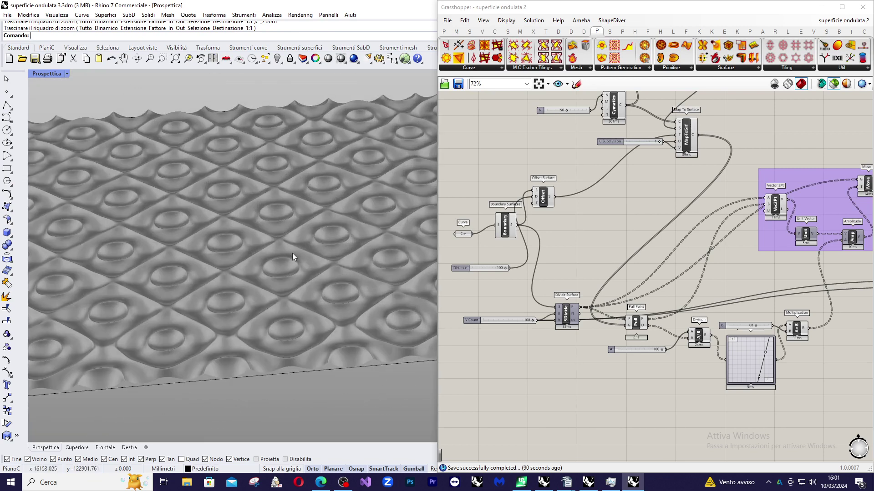
pyautogui.scroll(-3, 298, 244)
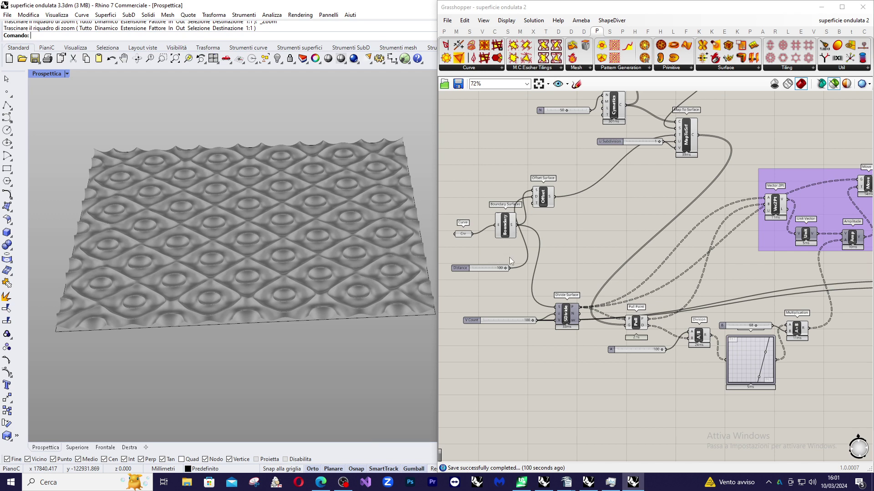
pyautogui.scroll(-2, 509, 258)
pyautogui.scroll(1, 623, 122)
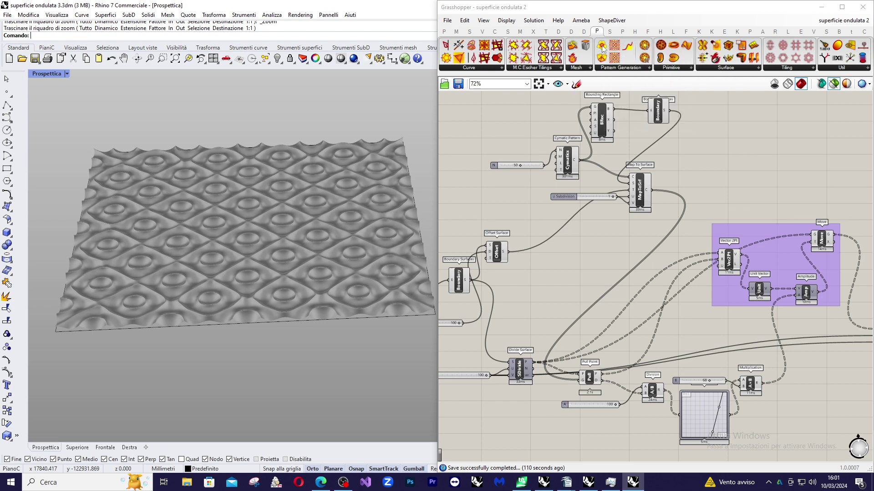
pyautogui.scroll(-2, 746, 176)
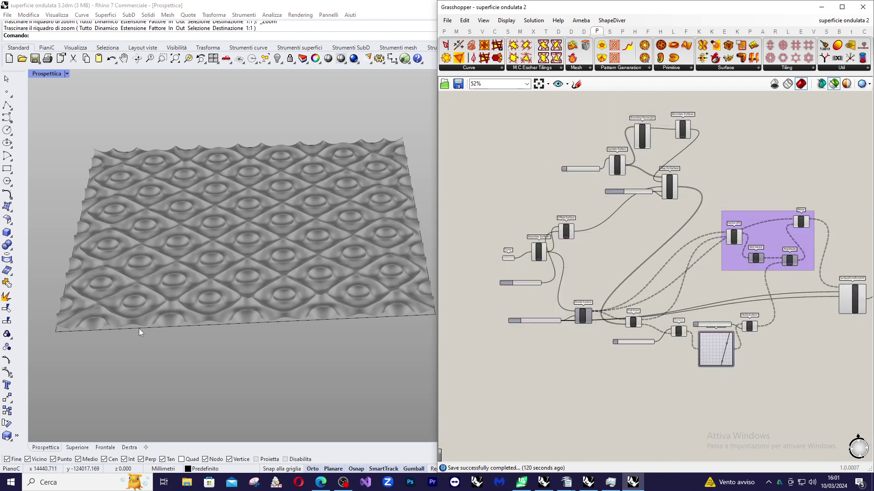
pyautogui.click(153, 328)
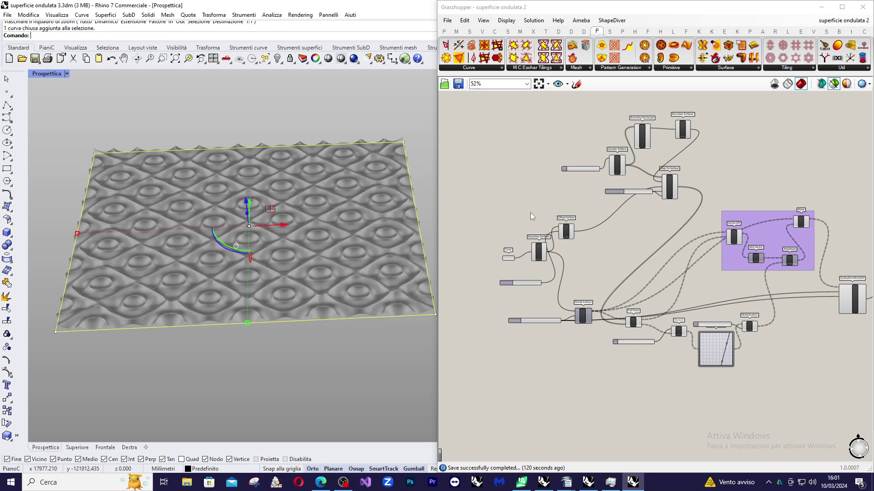
pyautogui.scroll(3, 555, 244)
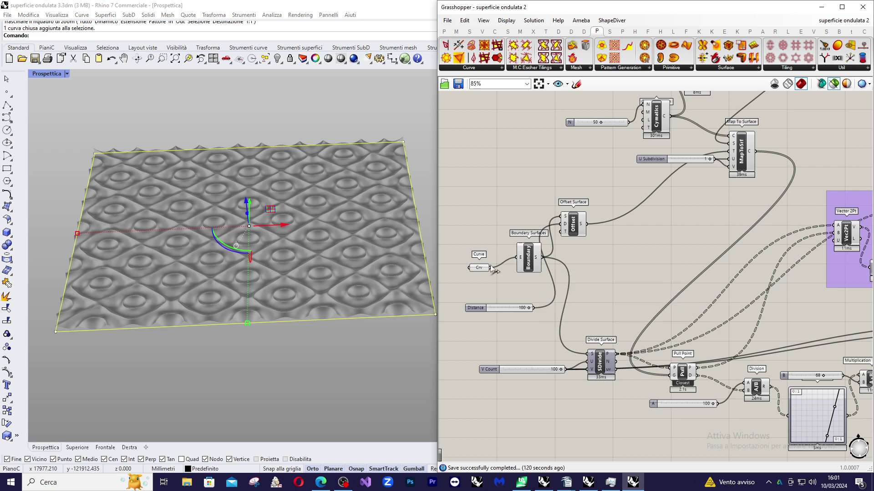
pyautogui.scroll(2, 492, 255)
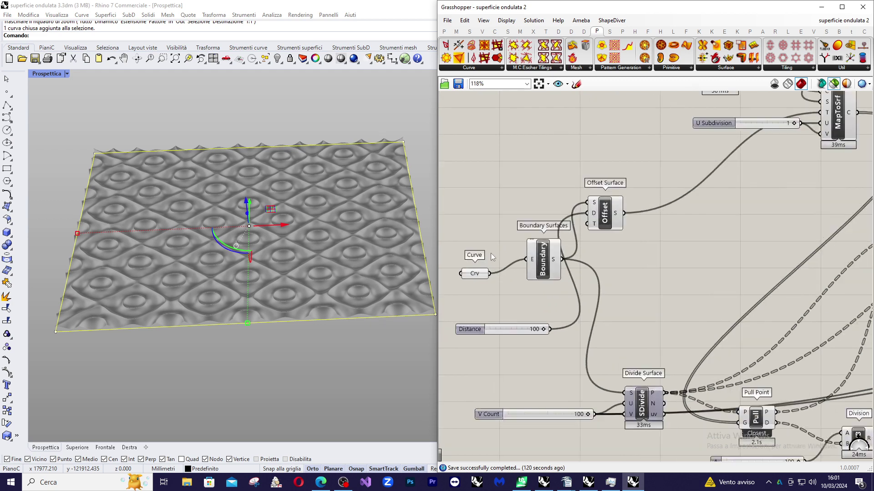
# - Assign the border curve to the Crv parameter with Set one Curve and nudge Boundary Surfaces left
pyautogui.click(474, 276)
pyautogui.rightClick(473, 275)
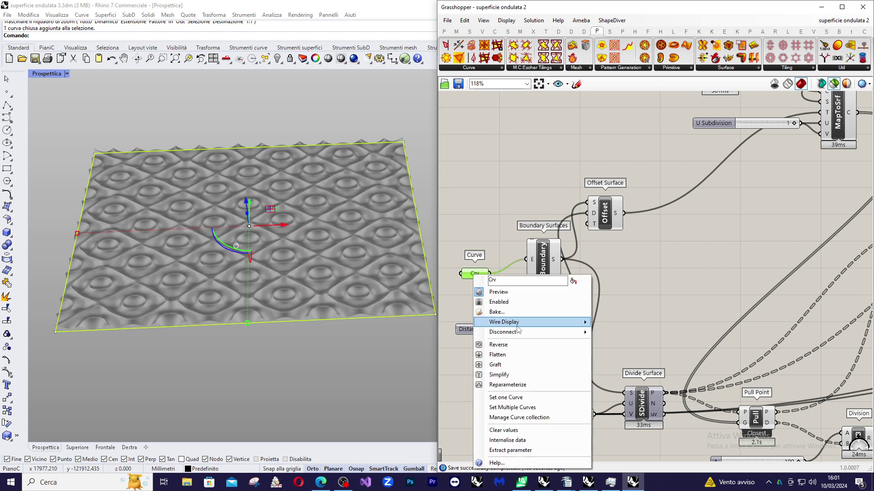
pyautogui.click(512, 400)
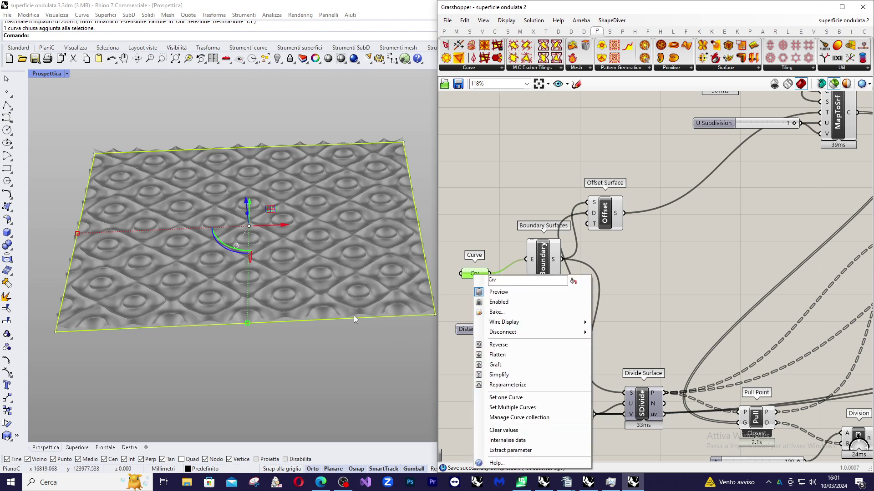
pyautogui.click(353, 316)
pyautogui.moveTo(544, 260); pyautogui.dragTo(530, 261)
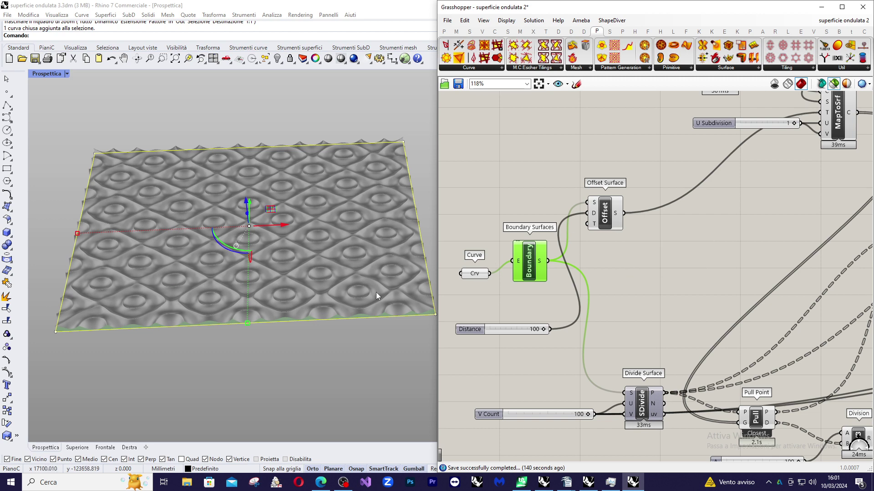
# - Move the Distance slider up beside Offset Surface and preview the offset surface
pyautogui.moveTo(377, 293); pyautogui.dragTo(341, 257, button='right')
pyautogui.scroll(3, 453, 272)
pyautogui.scroll(5, 413, 279)
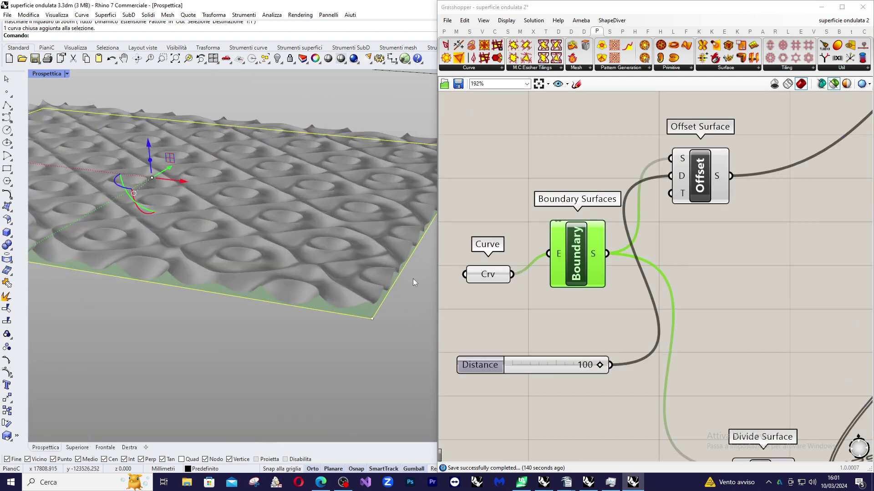
pyautogui.moveTo(413, 279); pyautogui.dragTo(373, 277, button='right')
pyautogui.scroll(-4, 313, 278)
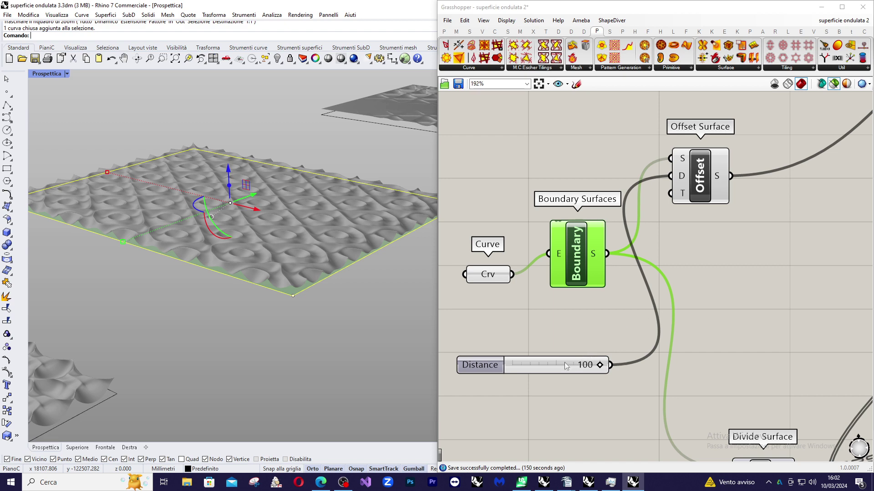
pyautogui.moveTo(564, 362); pyautogui.dragTo(569, 162)
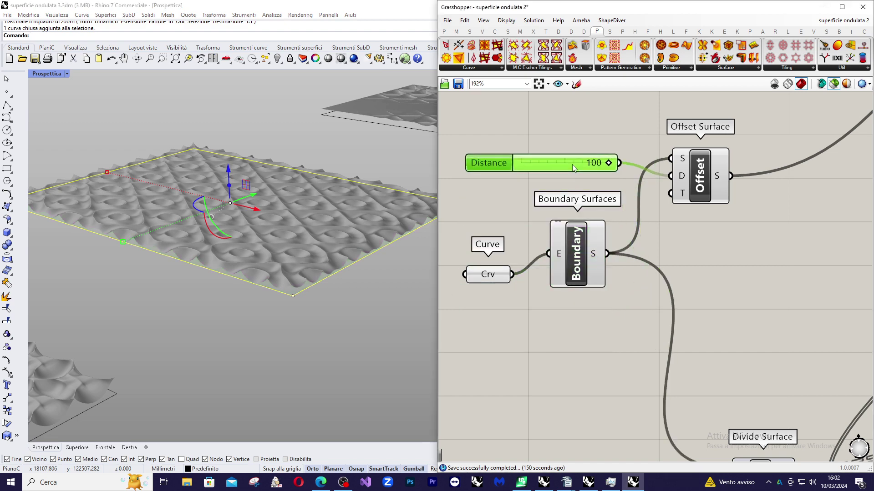
pyautogui.click(689, 177)
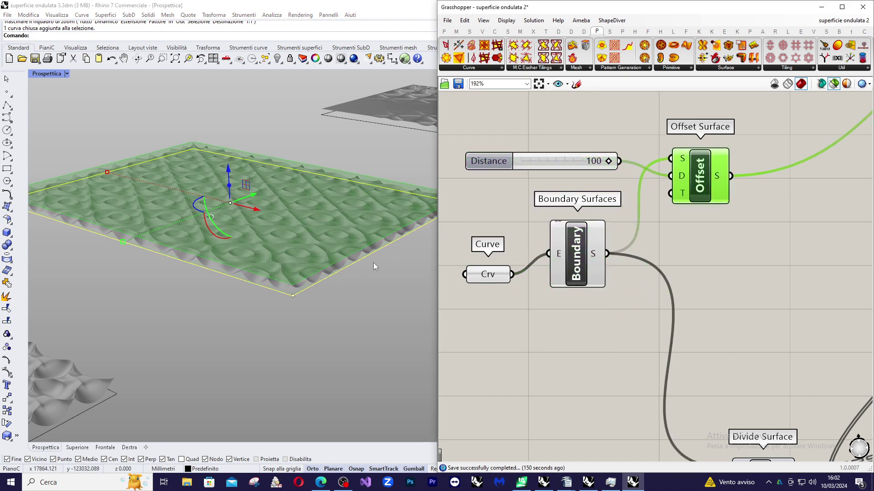
pyautogui.moveTo(373, 266); pyautogui.dragTo(286, 267, button='right')
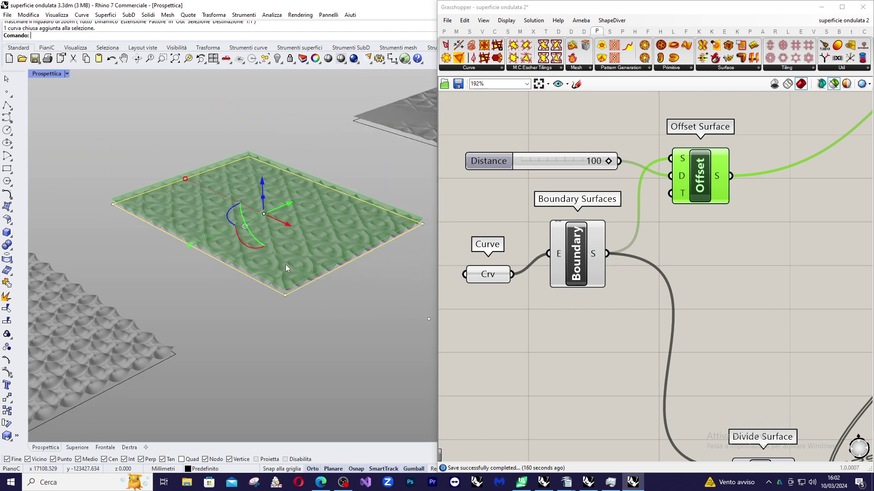
# - Start a Rhino polyline at the panel corners twice, then cancel it
pyautogui.click(7, 105)
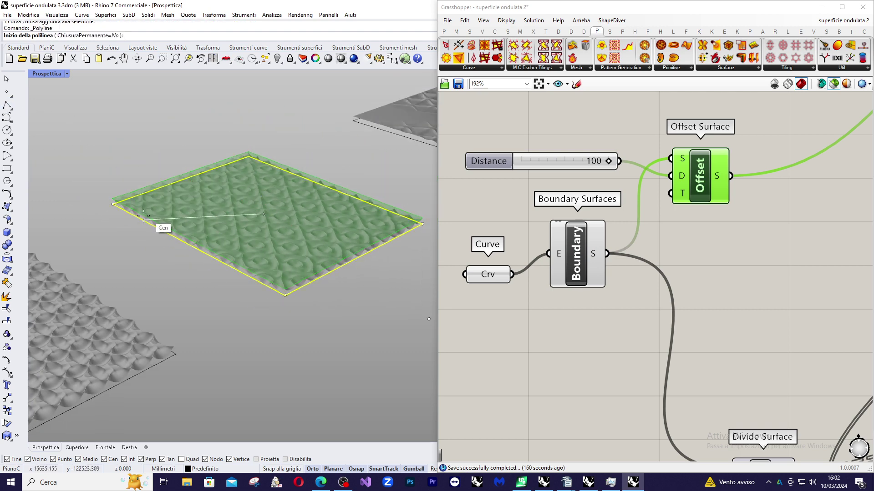
pyautogui.click(106, 211)
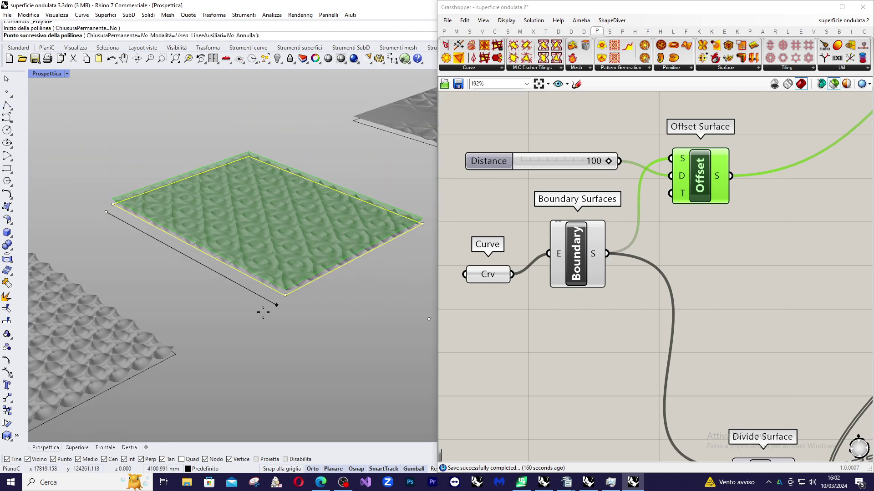
pyautogui.press('Escape')
pyautogui.rightClick(309, 306)
pyautogui.click(301, 309)
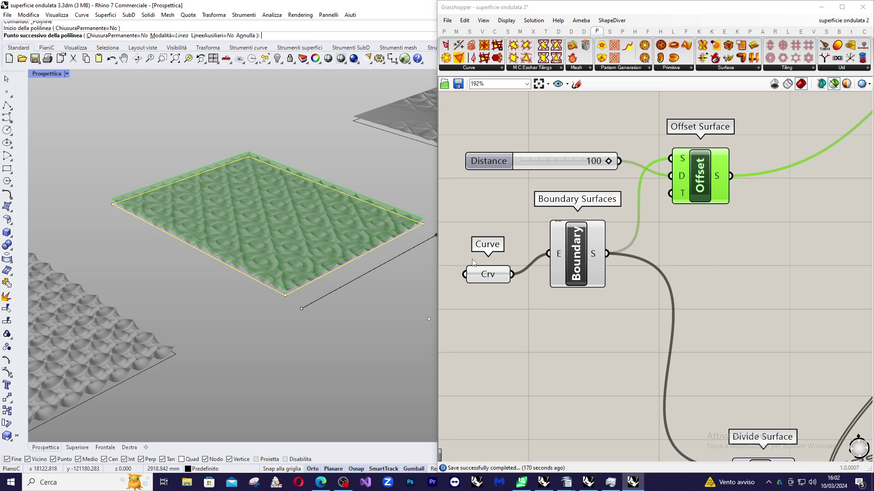
pyautogui.press('Escape')
pyautogui.scroll(-6, 277, 262)
pyautogui.moveTo(254, 264); pyautogui.dragTo(297, 281, button='right')
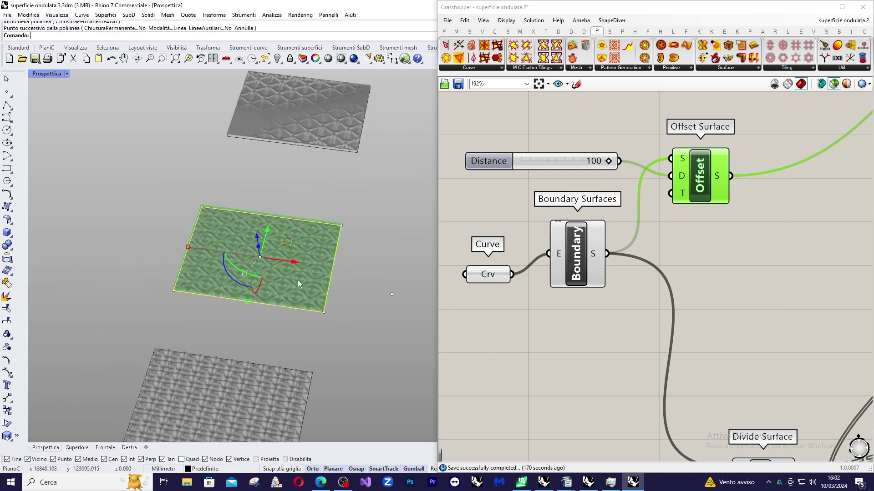
pyautogui.scroll(2, 297, 280)
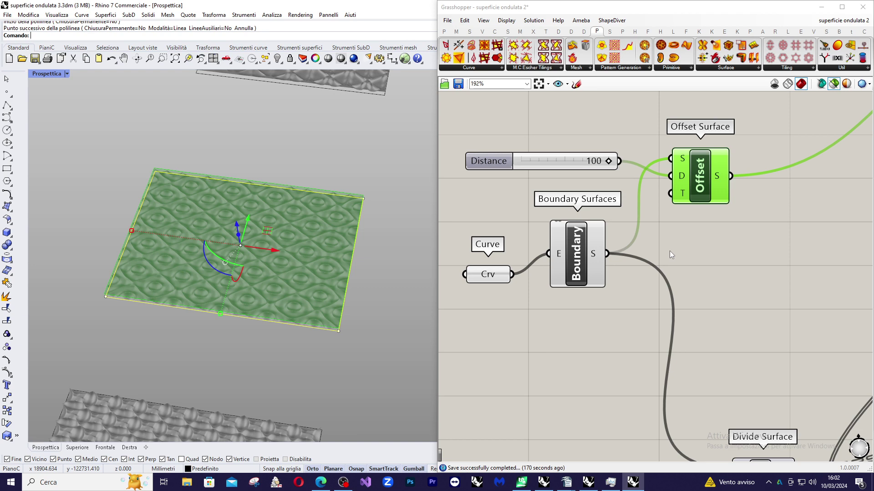
pyautogui.scroll(-5, 660, 255)
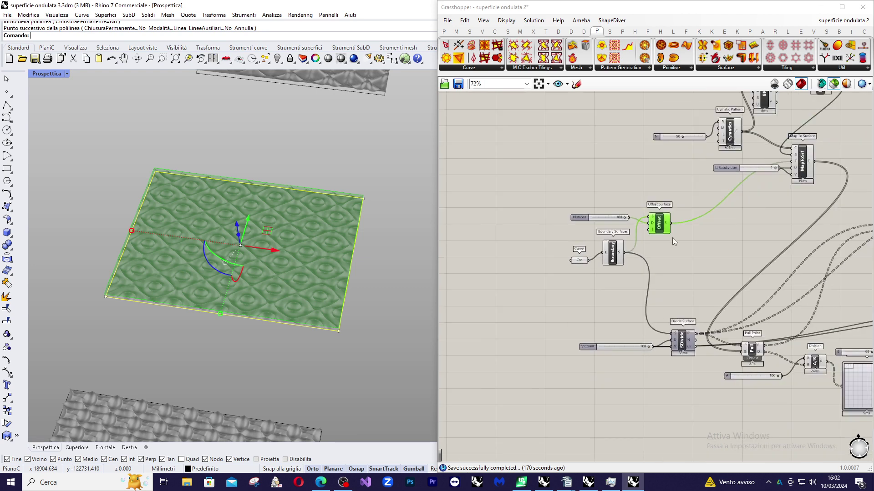
pyautogui.scroll(5, 682, 221)
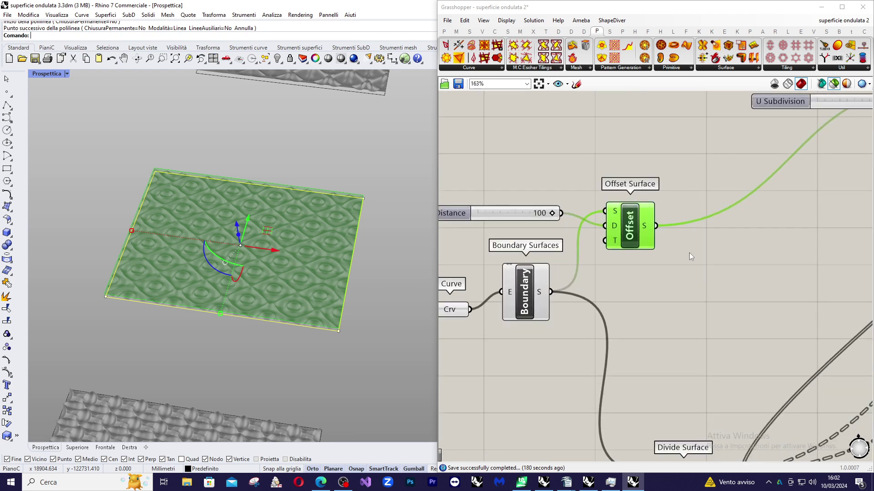
pyautogui.click(669, 277)
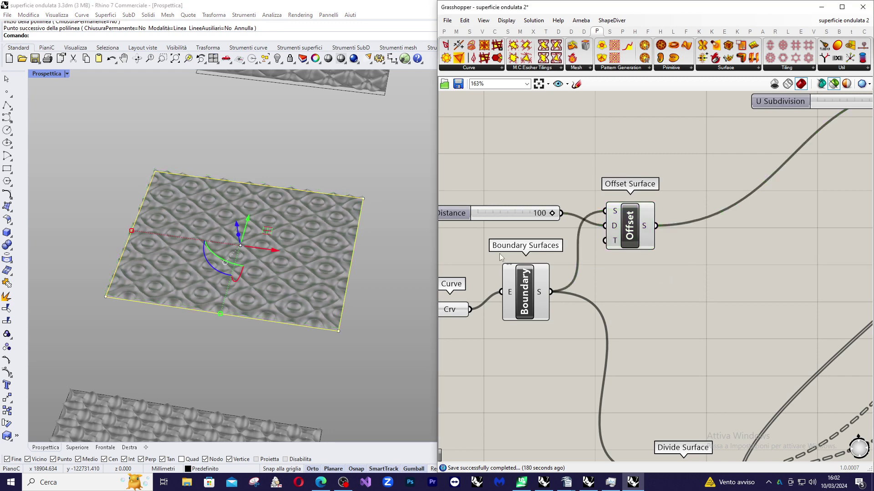
pyautogui.scroll(-3, 637, 232)
pyautogui.scroll(4, 632, 234)
pyautogui.click(632, 238)
pyautogui.moveTo(328, 253)
pyautogui.mouseDown(button='right')
pyautogui.moveTo(314, 242)
pyautogui.moveTo(326, 240)
pyautogui.mouseUp(button='right')
pyautogui.scroll(5, 326, 240)
pyautogui.scroll(-2, 285, 259)
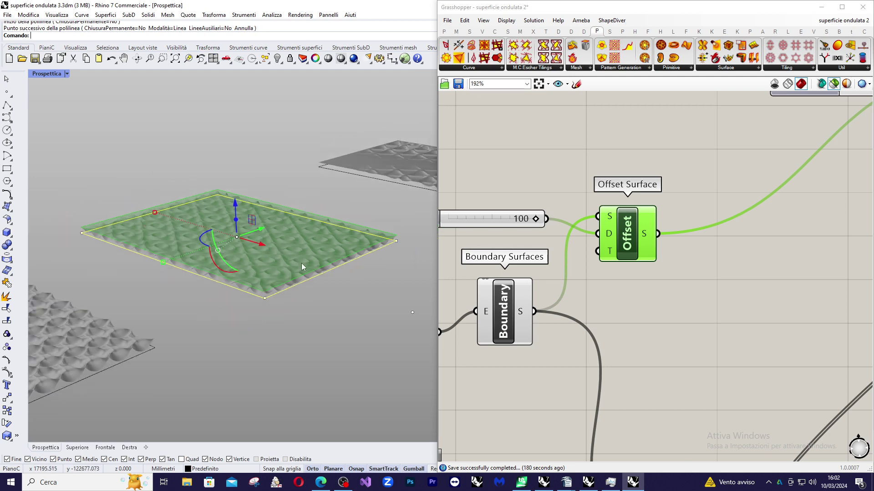
pyautogui.click(685, 200)
pyautogui.scroll(-2, 632, 244)
pyautogui.scroll(-6, 625, 276)
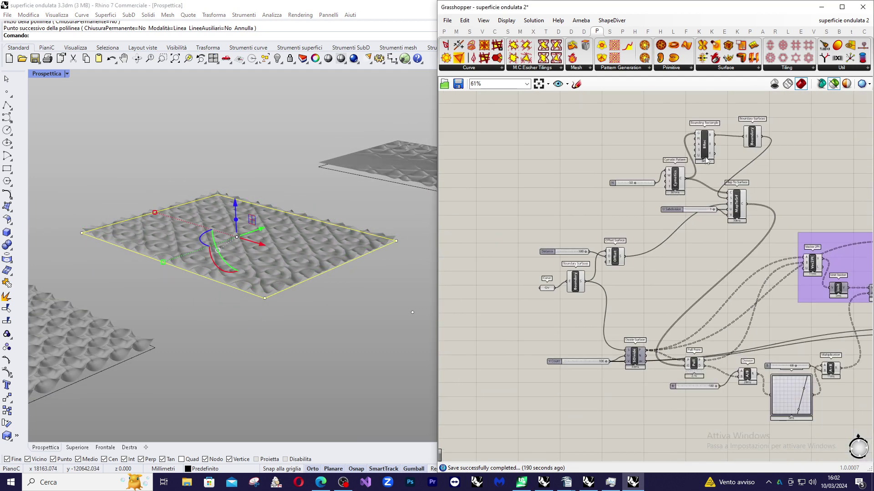
pyautogui.scroll(4, 734, 135)
pyautogui.scroll(3, 573, 225)
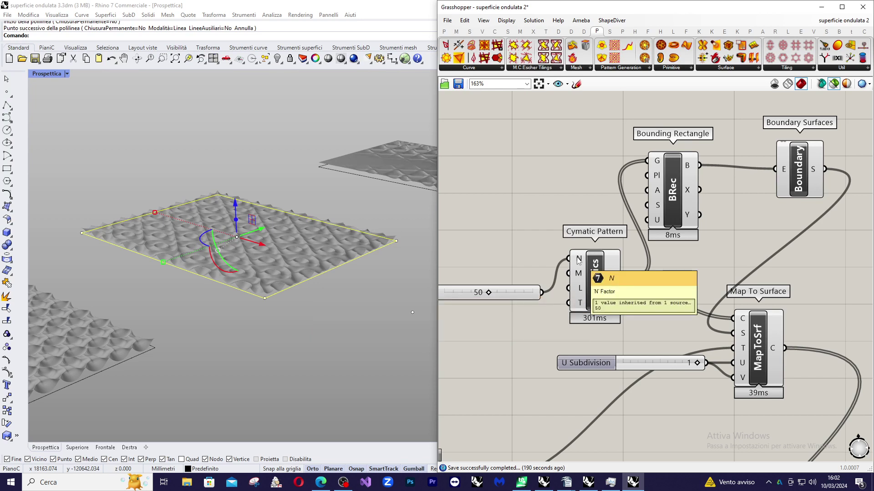
# - Select the Cymatic Pattern component and orbit the perspective view toward a top-down look
pyautogui.click(594, 282)
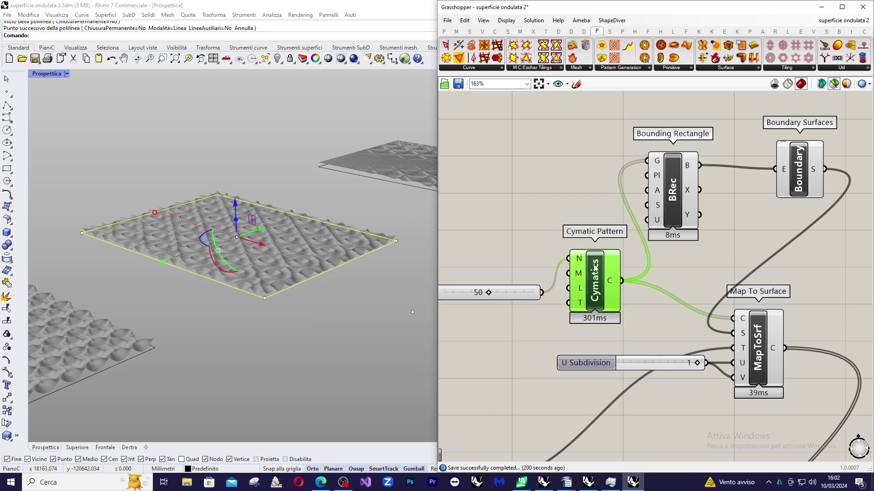
pyautogui.scroll(-4, 302, 235)
pyautogui.moveTo(314, 238); pyautogui.dragTo(329, 271, button='right')
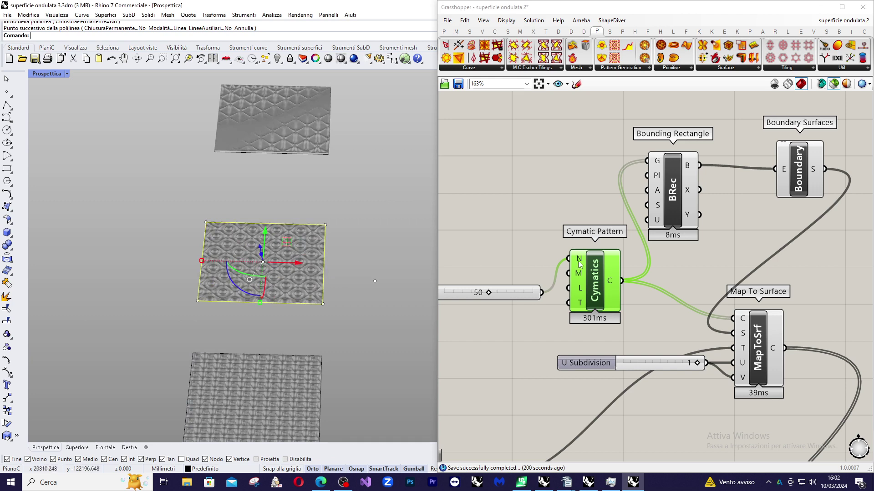
pyautogui.scroll(-6, 332, 272)
pyautogui.scroll(-4, 350, 311)
pyautogui.scroll(-4, 351, 311)
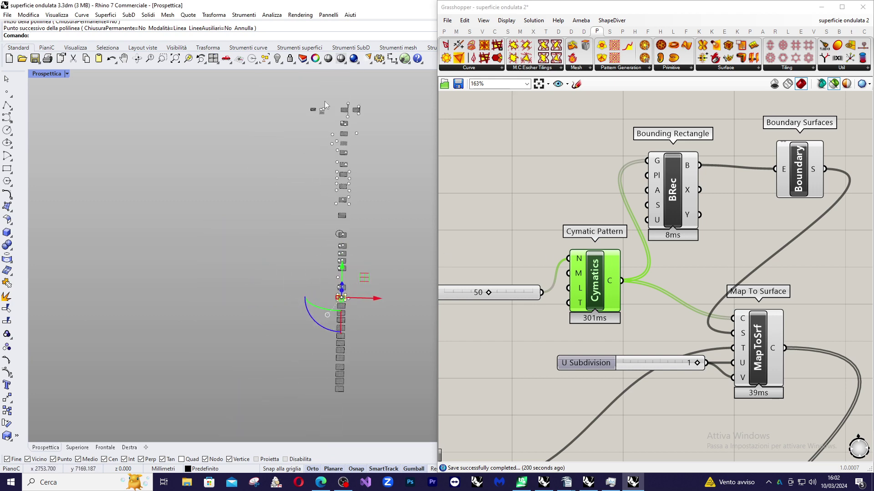
pyautogui.scroll(8, 324, 101)
# - Zoom Window onto the top group of surfaces, then onto the green cymatic pattern
pyautogui.click(163, 59)
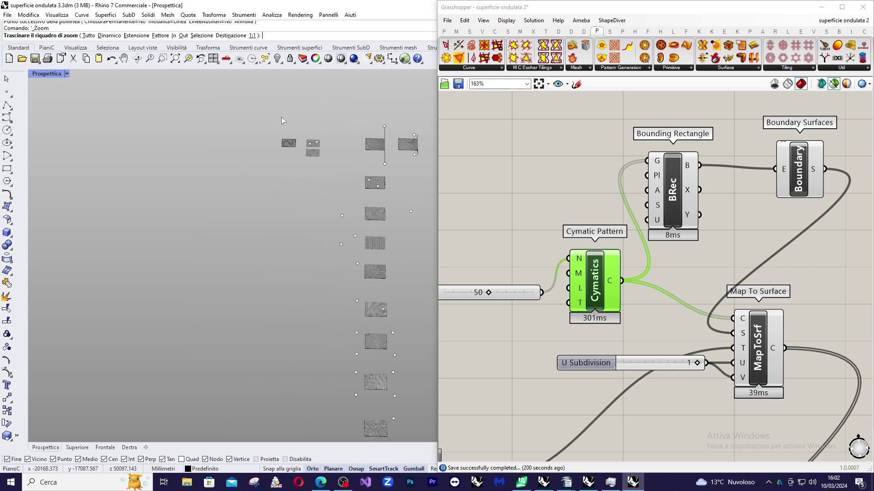
pyautogui.moveTo(271, 123); pyautogui.dragTo(398, 217)
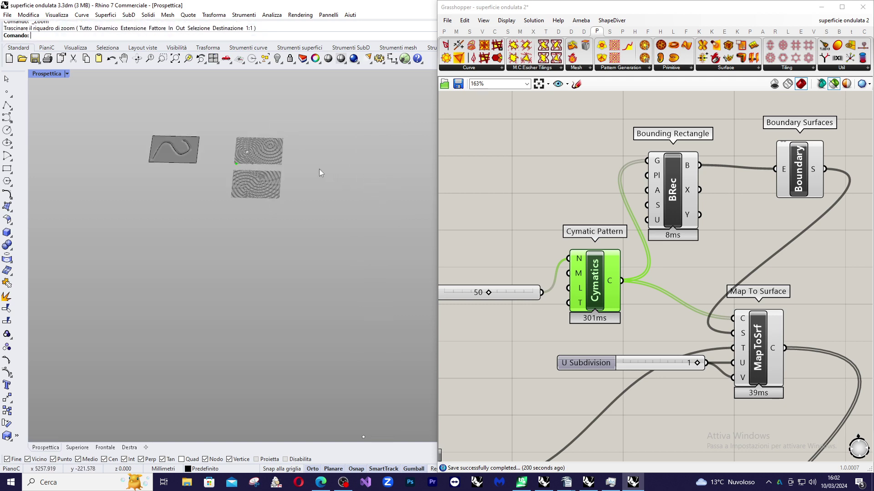
pyautogui.scroll(8, 235, 171)
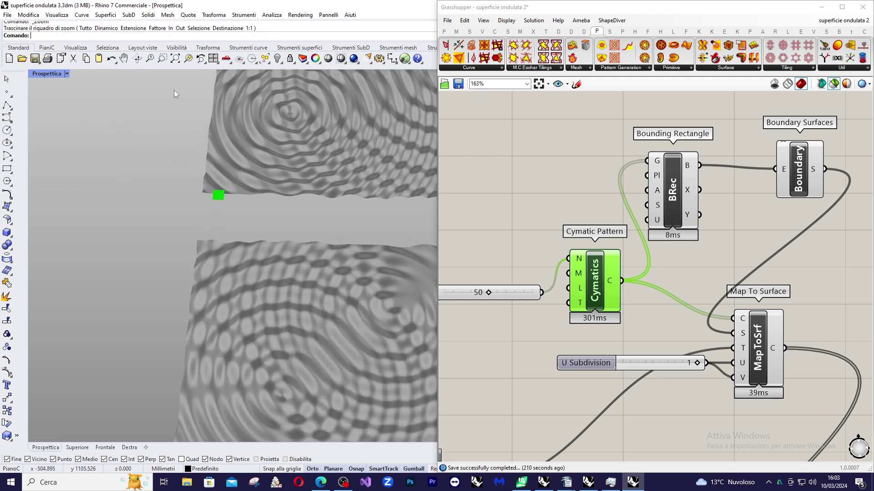
pyautogui.click(164, 58)
pyautogui.moveTo(198, 173); pyautogui.dragTo(230, 217)
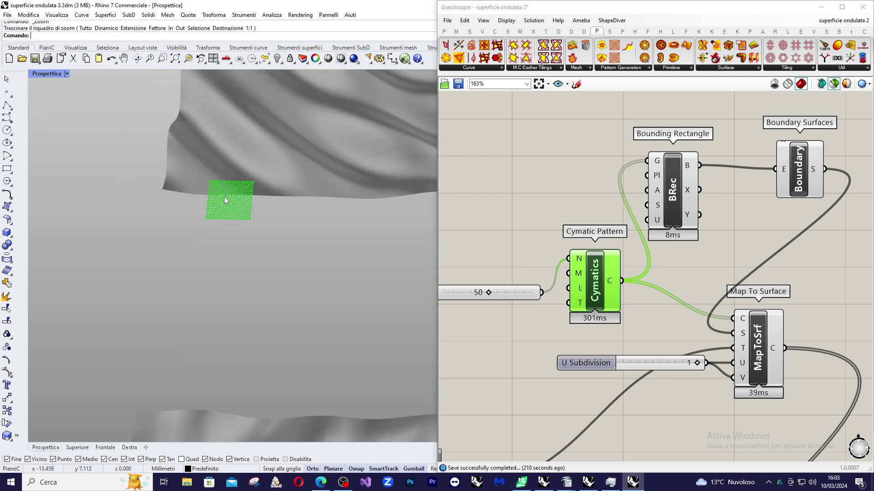
pyautogui.scroll(4, 225, 196)
pyautogui.scroll(2, 235, 207)
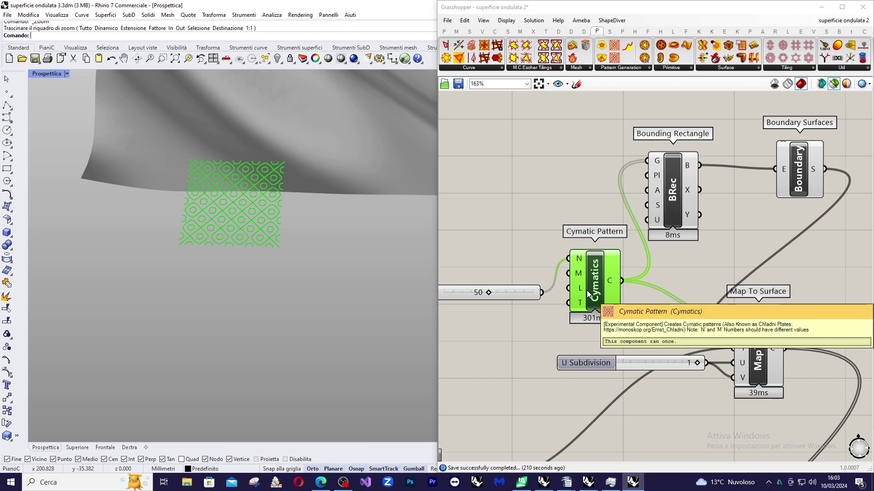
# - Add Bounding Rectangle to the selection, then select and zoom in on the oval-embossed wavy panel
pyautogui.moveTo(678, 199)
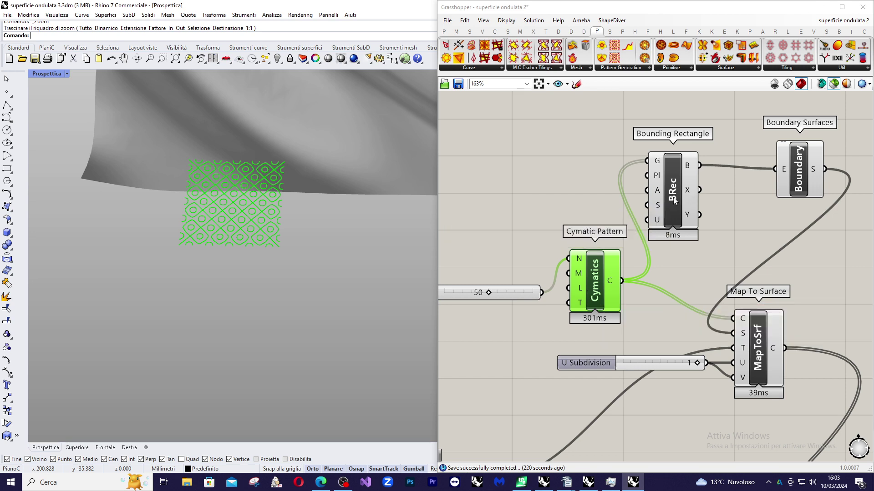
pyautogui.keyDown('shift'); pyautogui.click(673, 204); pyautogui.keyUp('shift')
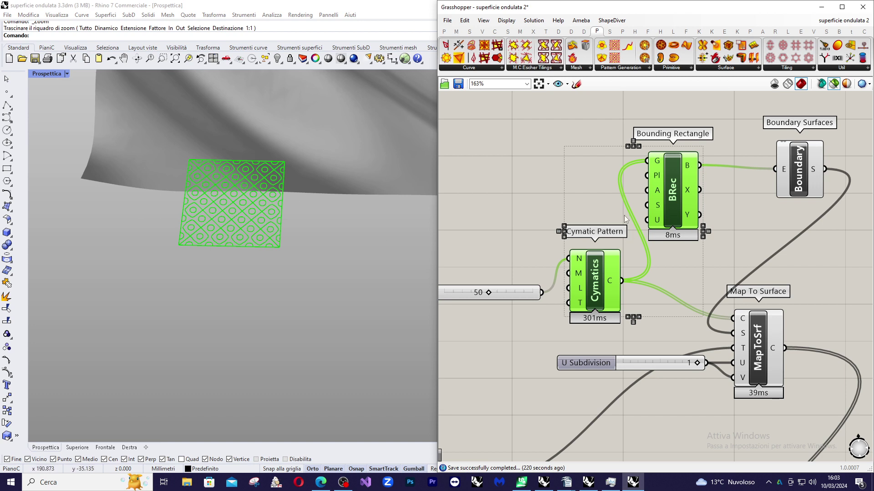
pyautogui.scroll(-10, 232, 157)
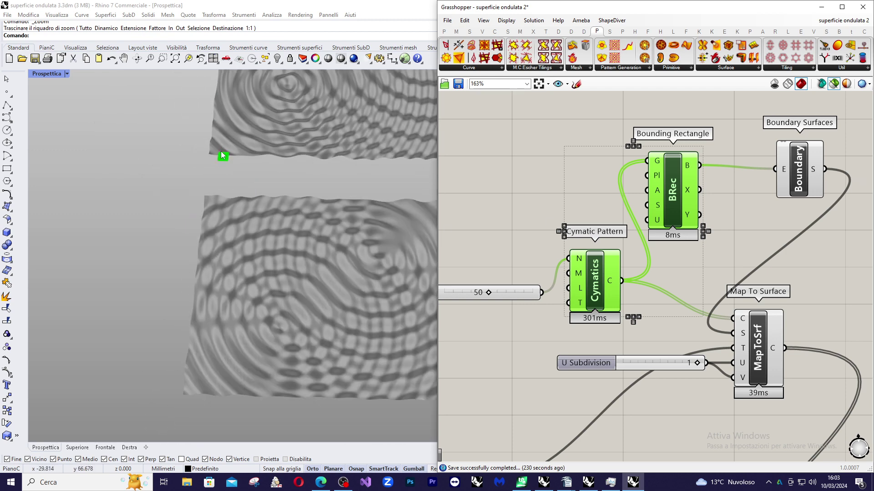
pyautogui.scroll(-7, 289, 176)
pyautogui.scroll(-3, 311, 302)
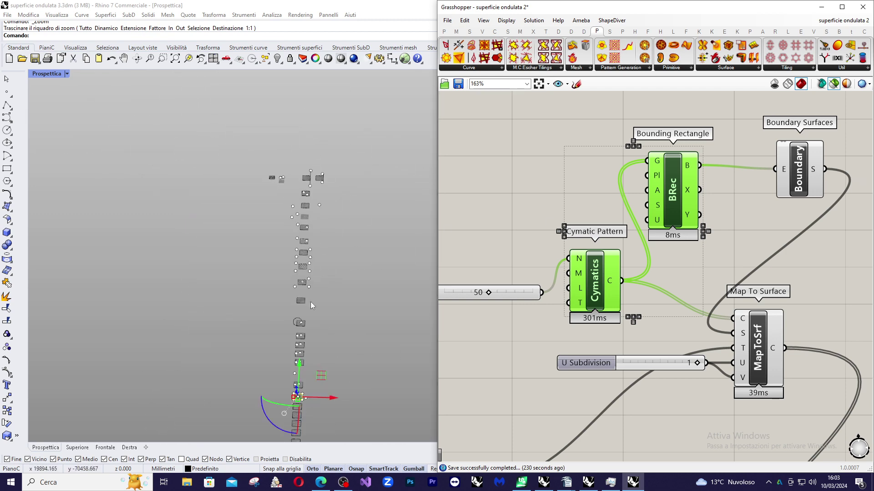
pyautogui.scroll(12, 308, 307)
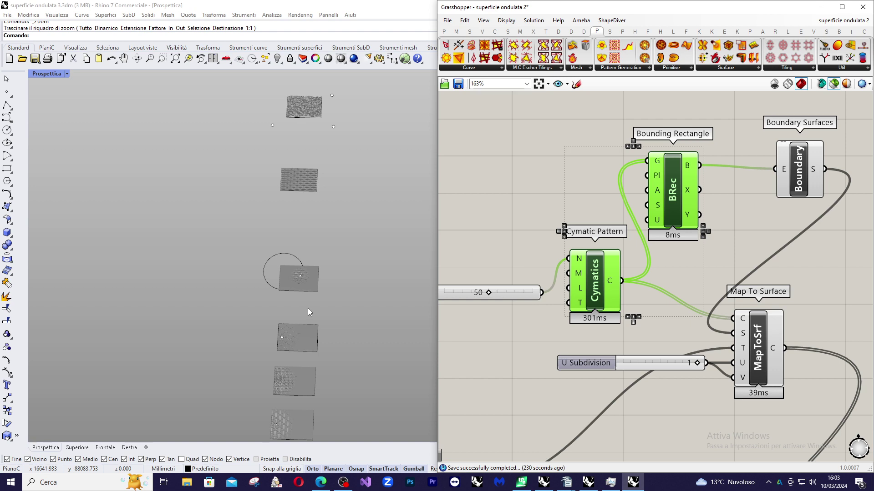
pyautogui.scroll(-3, 294, 337)
pyautogui.click(312, 383)
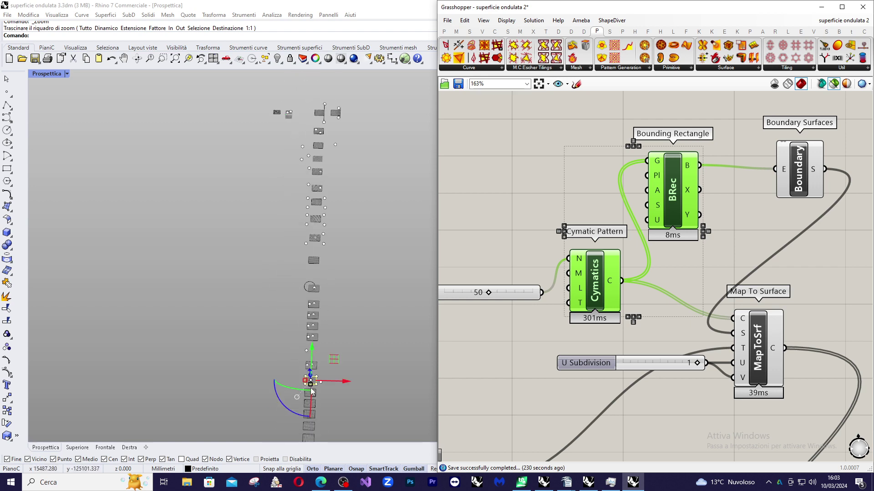
pyautogui.scroll(15, 312, 386)
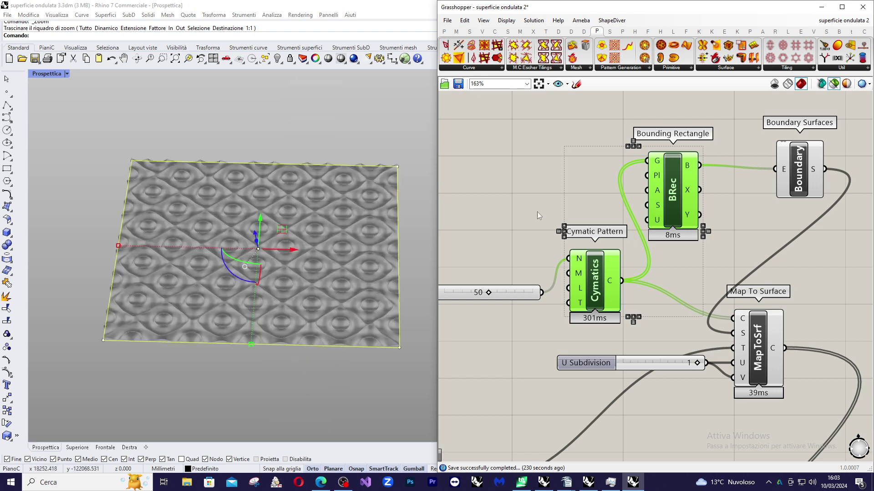
# - Deselect the components and move Boundary Surfaces slightly left and down
pyautogui.click(534, 210)
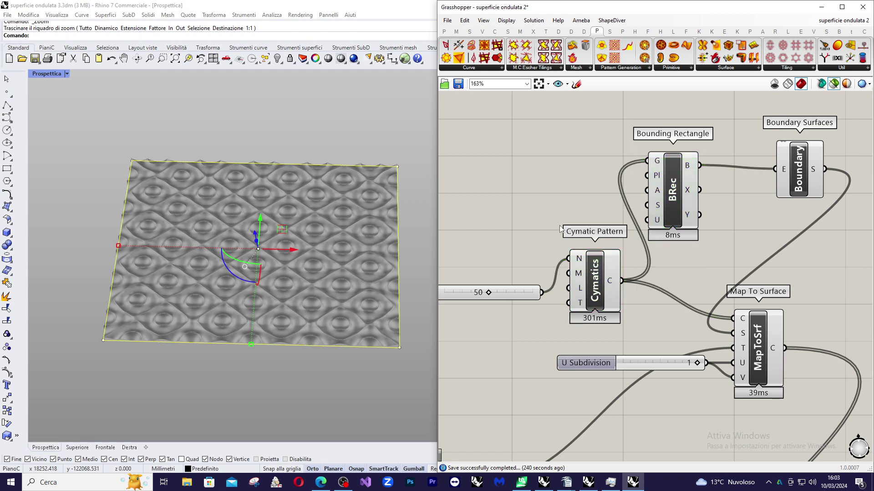
pyautogui.scroll(-4, 542, 228)
pyautogui.scroll(3, 612, 206)
pyautogui.scroll(-2, 610, 203)
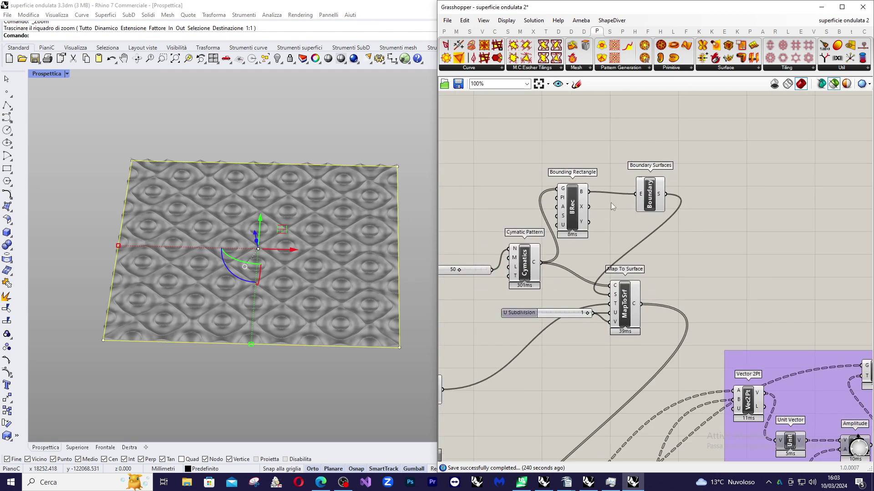
pyautogui.scroll(2, 522, 265)
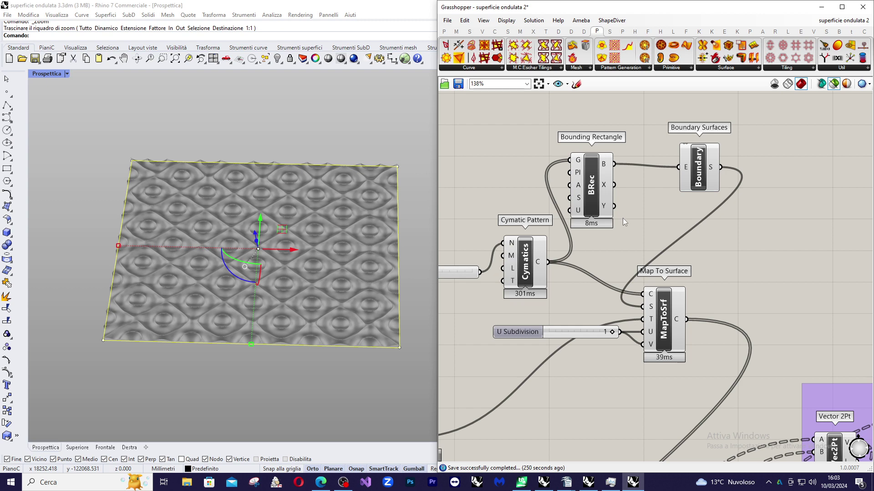
pyautogui.scroll(-2, 653, 177)
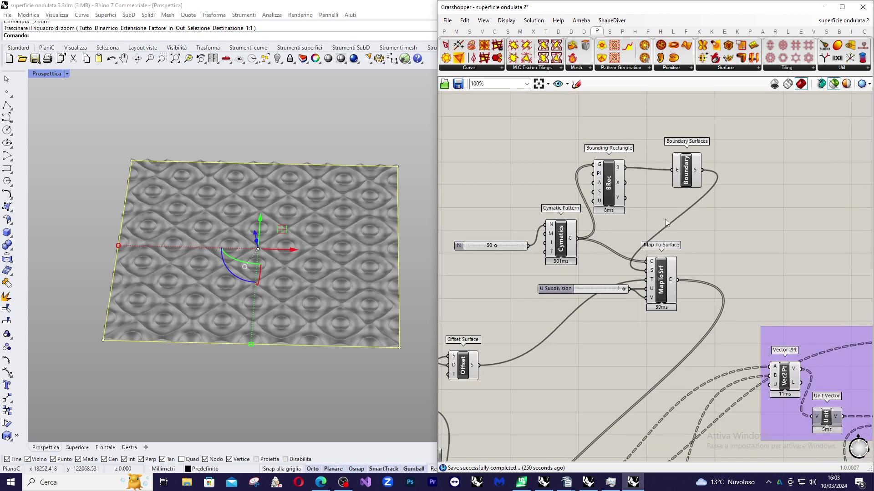
pyautogui.scroll(1, 671, 230)
pyautogui.scroll(1, 669, 283)
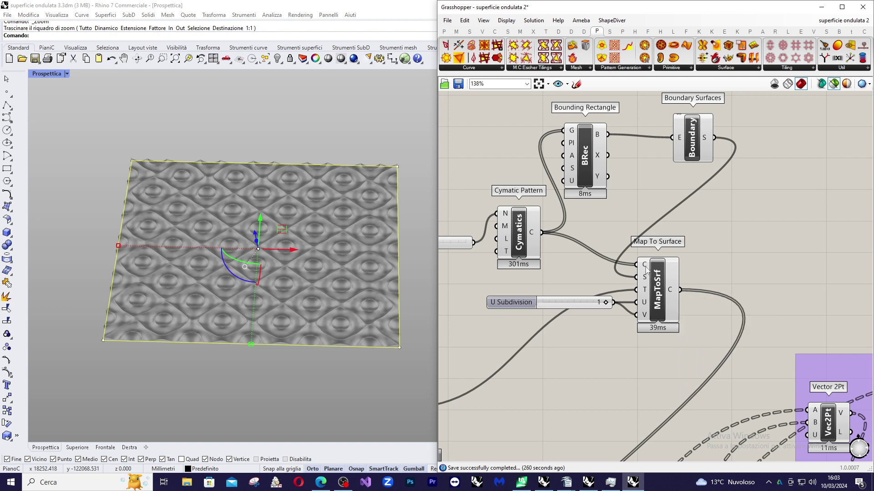
pyautogui.moveTo(647, 269)
pyautogui.moveTo(699, 132); pyautogui.dragTo(678, 147)
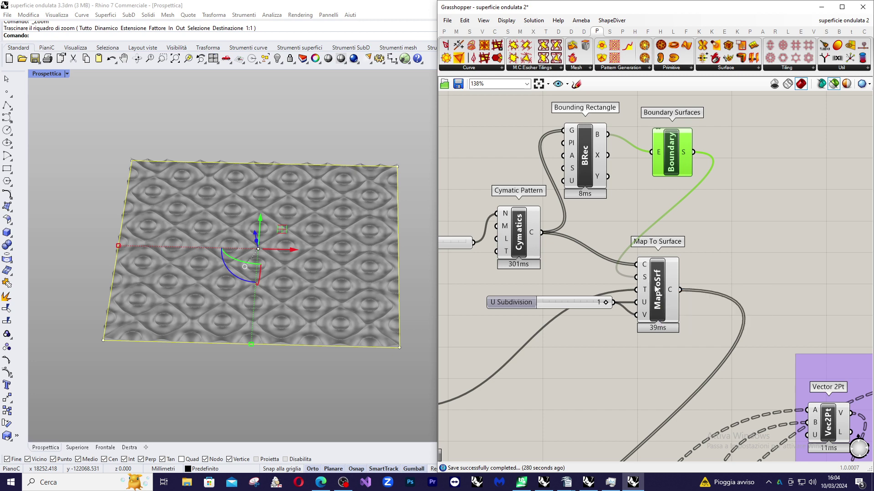
# - Zoom Window onto the relief tile and orbit to an oblique view of the wavy surface
pyautogui.scroll(-3, 656, 288)
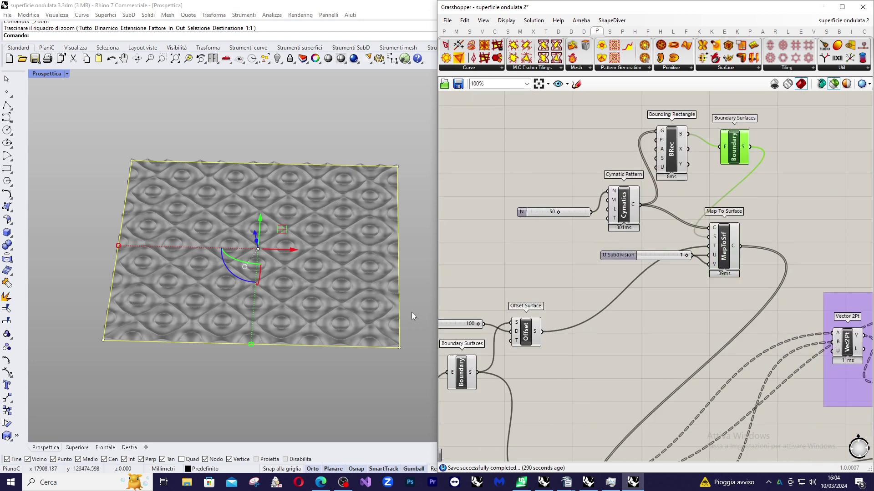
pyautogui.moveTo(411, 312); pyautogui.dragTo(367, 285, button='right')
pyautogui.moveTo(332, 241)
pyautogui.mouseDown(button='right')
pyautogui.moveTo(341, 268)
pyautogui.moveTo(348, 256)
pyautogui.moveTo(329, 254)
pyautogui.mouseUp(button='right')
pyautogui.scroll(-10, 327, 253)
pyautogui.scroll(12, 302, 381)
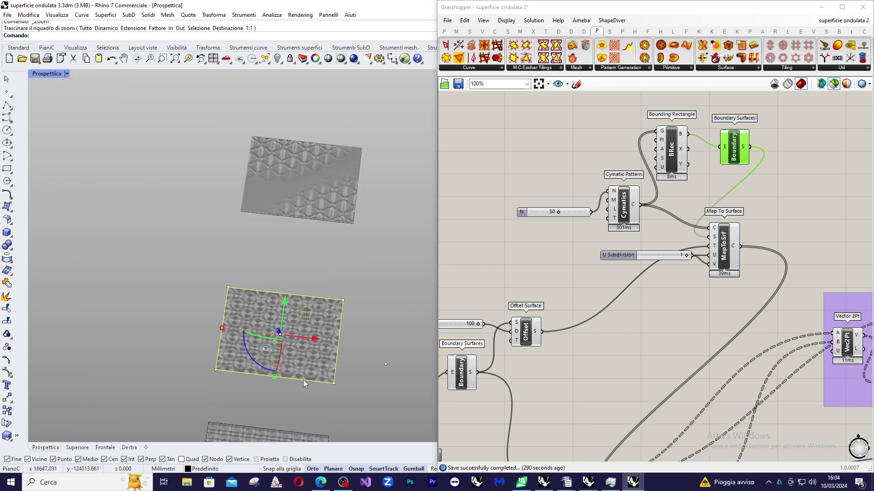
pyautogui.scroll(-3, 299, 380)
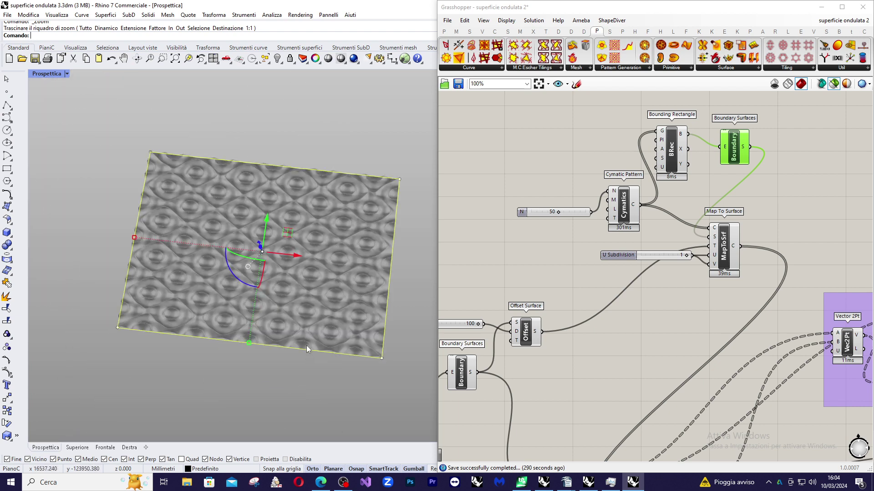
pyautogui.click(163, 58)
pyautogui.moveTo(174, 164); pyautogui.dragTo(352, 353)
pyautogui.moveTo(400, 335)
pyautogui.mouseDown(button='right')
pyautogui.moveTo(338, 276)
pyautogui.moveTo(351, 282)
pyautogui.mouseUp(button='right')
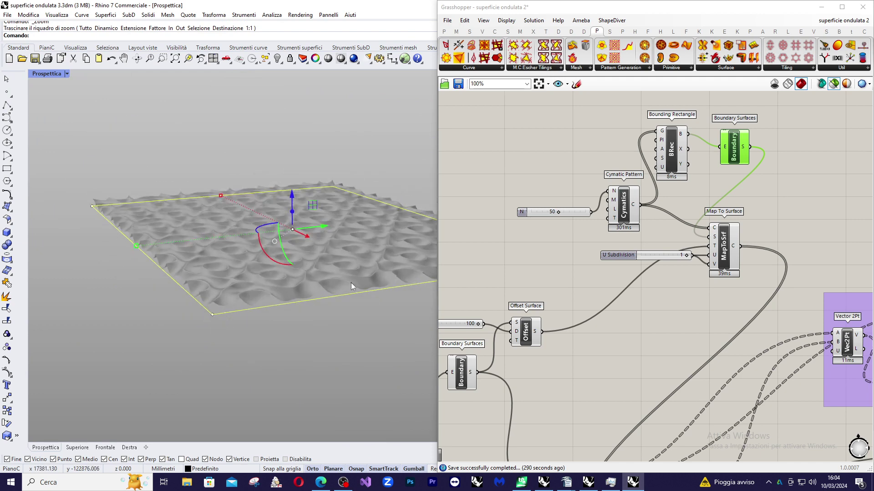
pyautogui.click(527, 332)
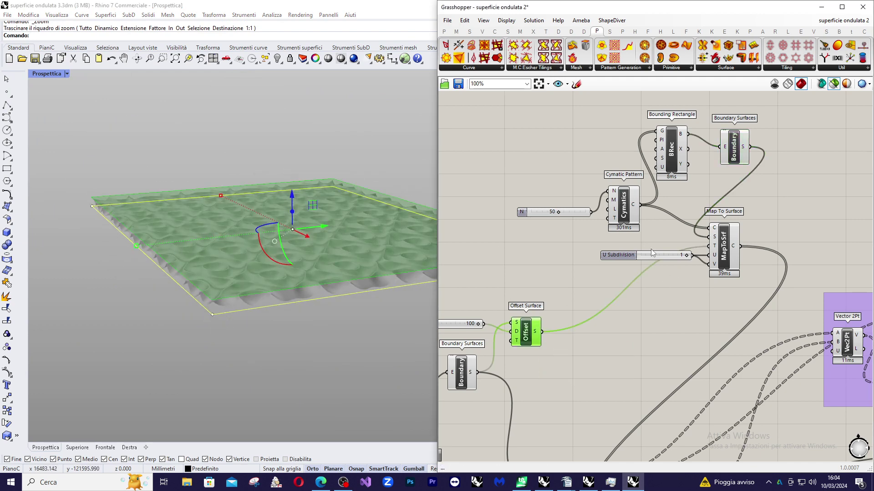
pyautogui.scroll(3, 749, 236)
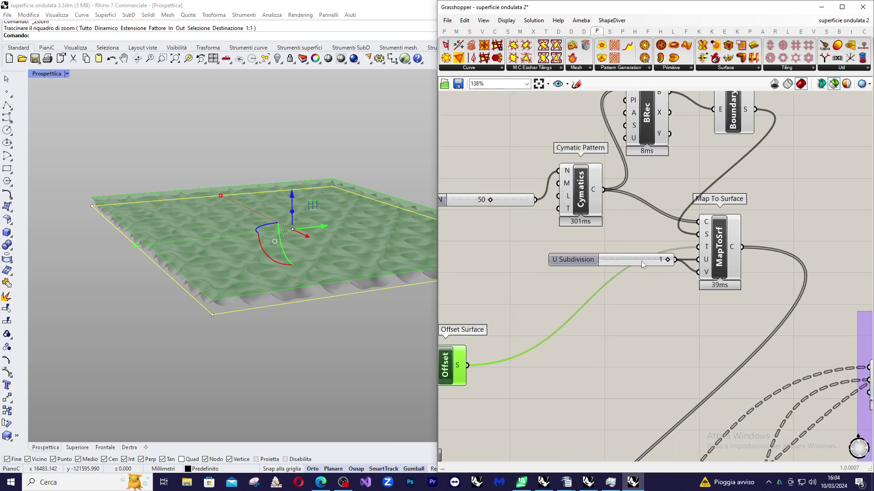
pyautogui.moveTo(641, 260); pyautogui.dragTo(641, 281)
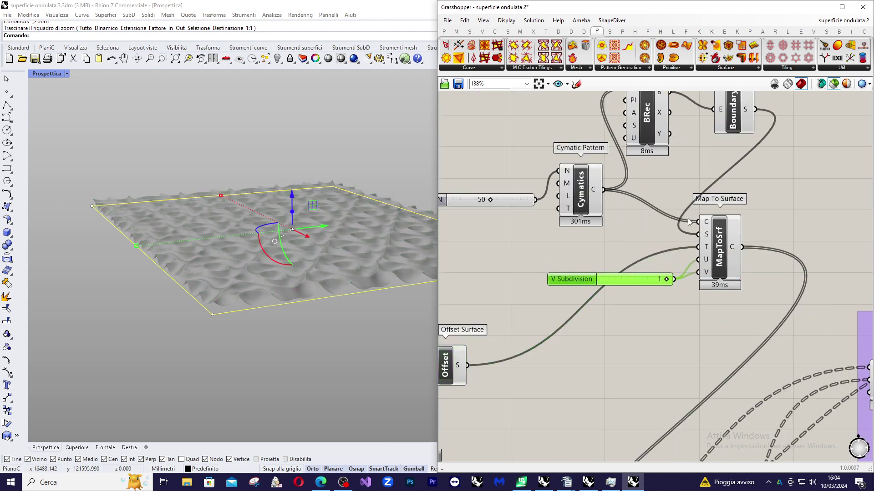
pyautogui.scroll(-4, 687, 217)
pyautogui.scroll(2, 627, 297)
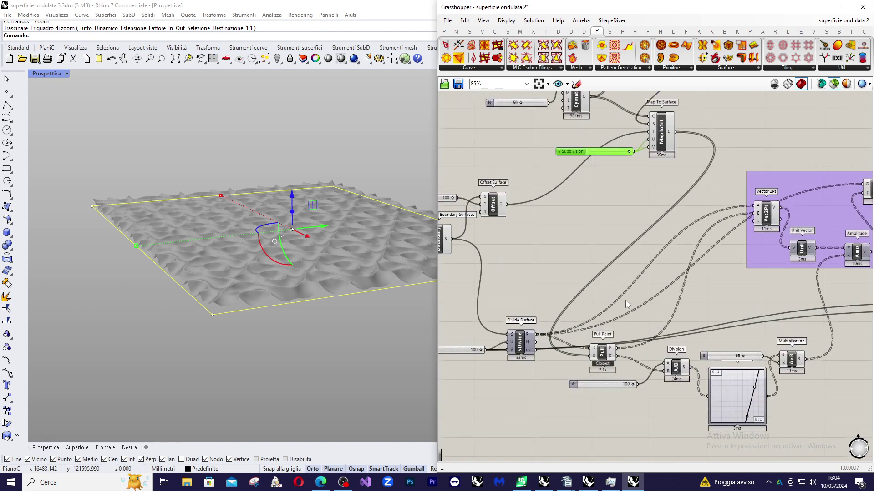
pyautogui.click(668, 145)
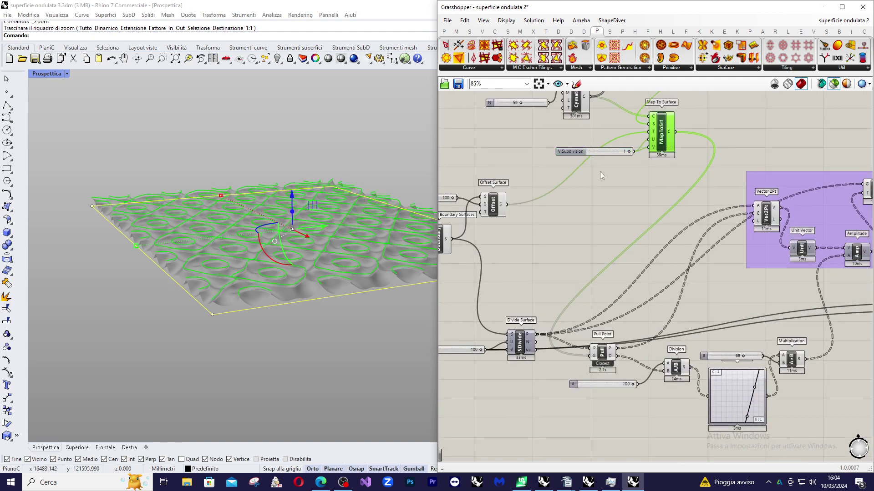
pyautogui.moveTo(309, 246); pyautogui.dragTo(341, 261, button='right')
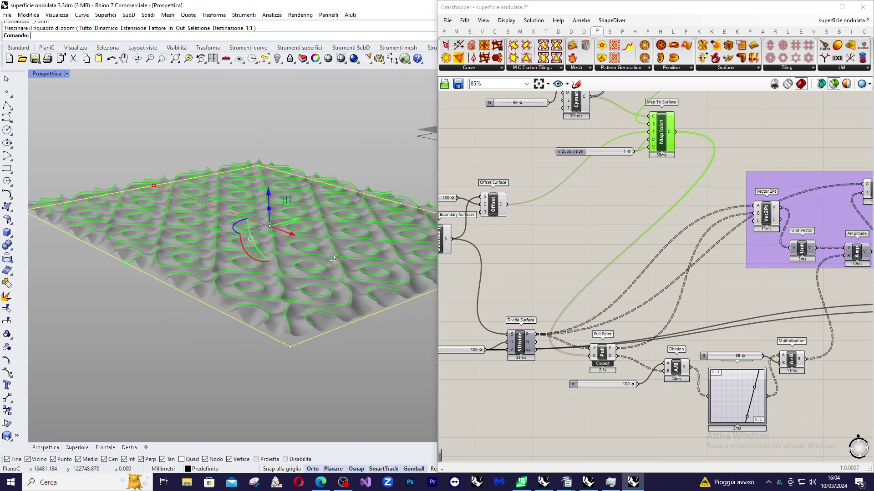
pyautogui.moveTo(274, 270)
pyautogui.mouseDown(button='right')
pyautogui.moveTo(342, 301)
pyautogui.moveTo(273, 291)
pyautogui.moveTo(220, 312)
pyautogui.mouseUp(button='right')
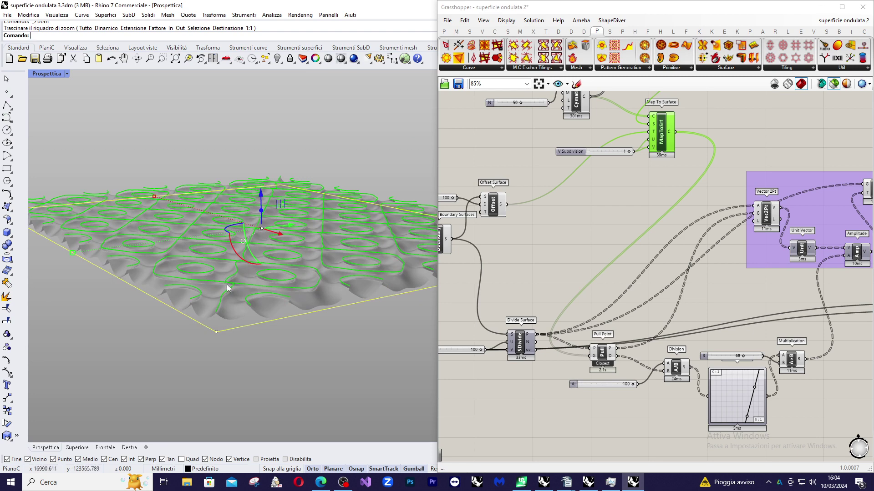
pyautogui.moveTo(263, 285)
pyautogui.mouseDown(button='right')
pyautogui.moveTo(286, 277)
pyautogui.moveTo(266, 278)
pyautogui.mouseUp(button='right')
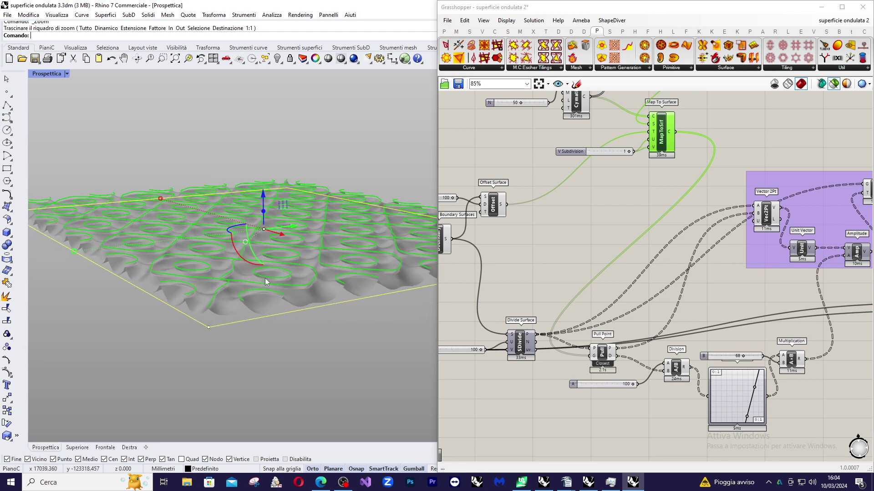
pyautogui.scroll(-3, 269, 249)
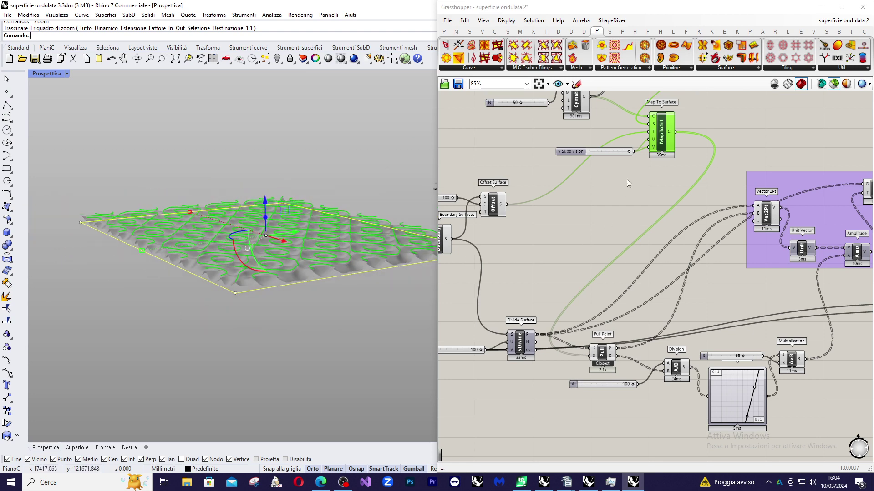
pyautogui.scroll(-3, 687, 154)
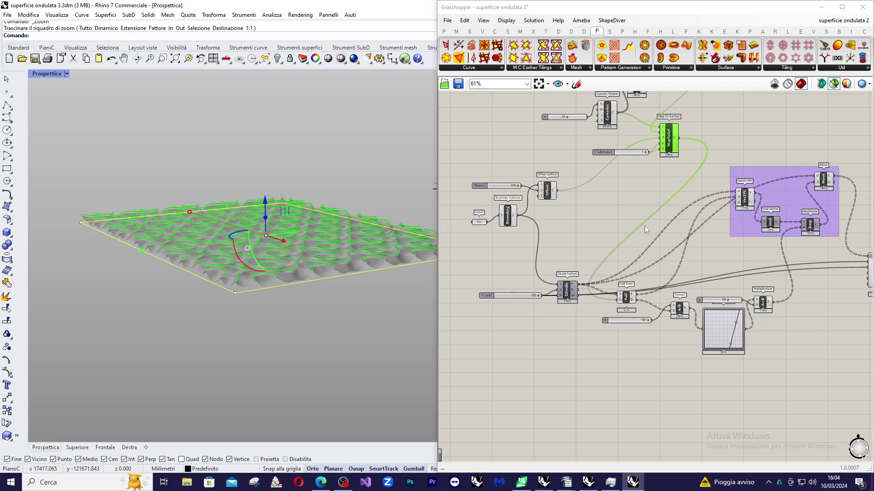
pyautogui.scroll(3, 520, 222)
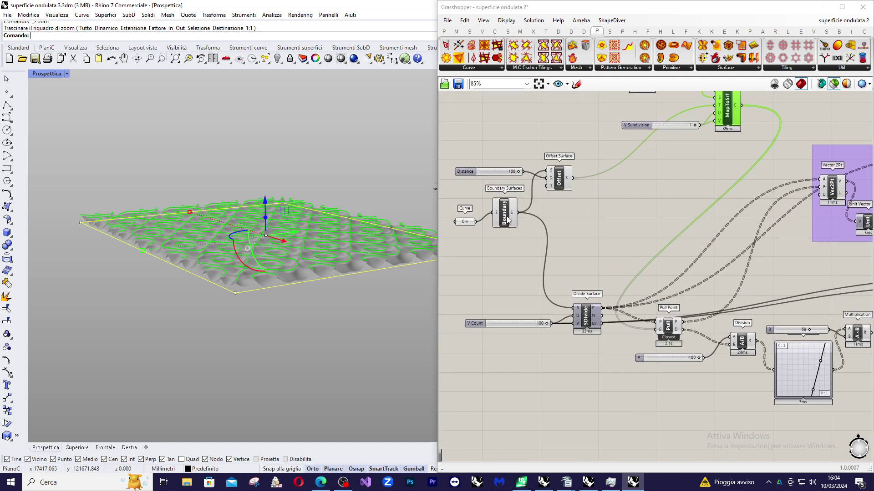
pyautogui.click(505, 222)
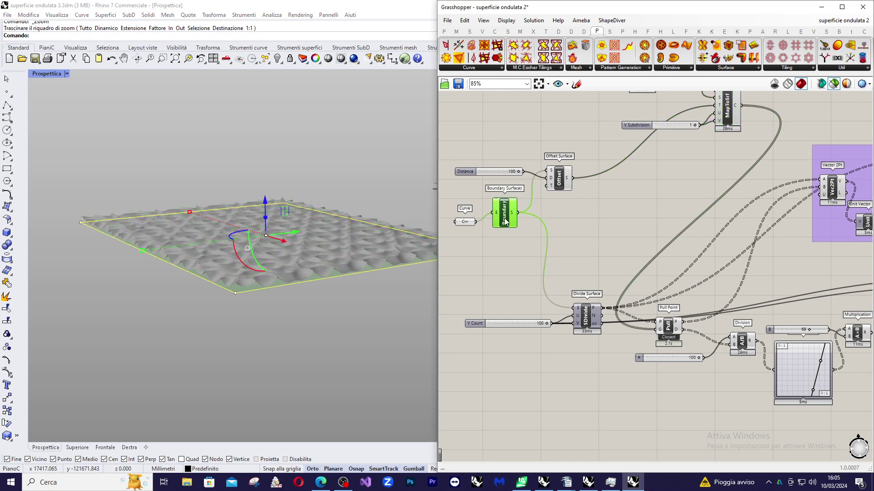
pyautogui.click(580, 317)
pyautogui.scroll(3, 559, 324)
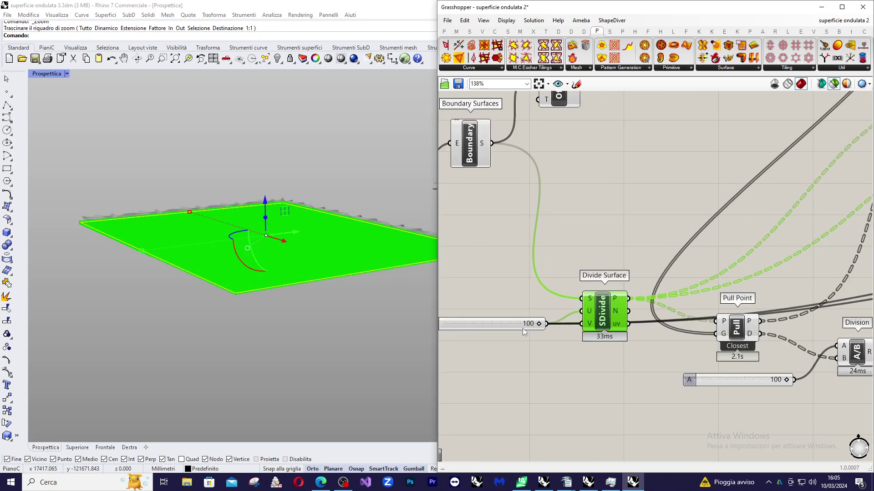
pyautogui.moveTo(517, 323)
pyautogui.mouseDown()
pyautogui.moveTo(512, 312)
pyautogui.moveTo(514, 322)
pyautogui.mouseUp()
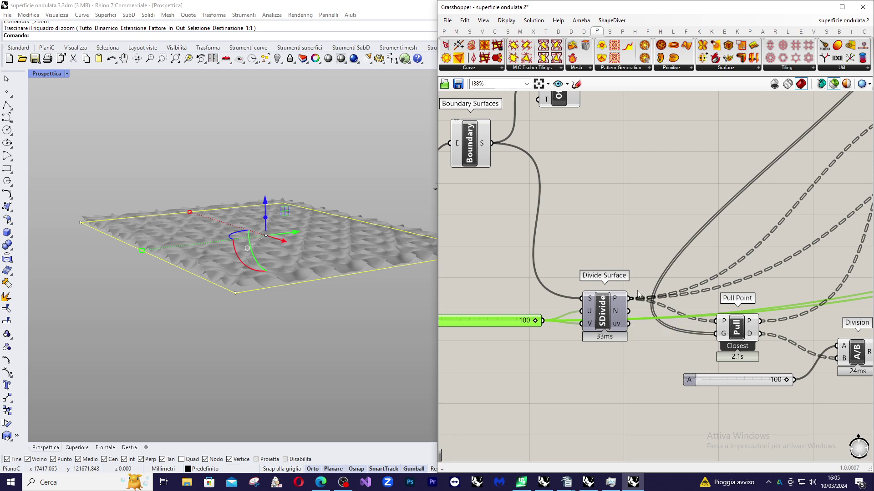
pyautogui.moveTo(484, 300); pyautogui.dragTo(526, 298, button='right')
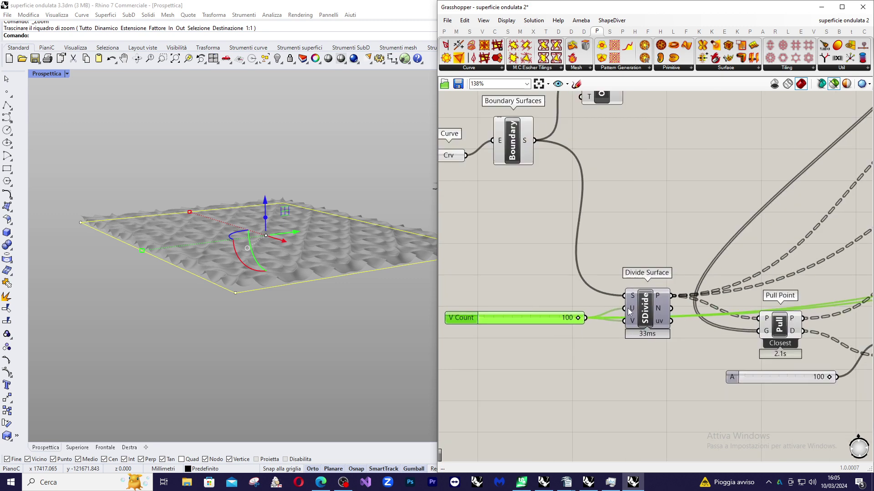
pyautogui.moveTo(631, 311)
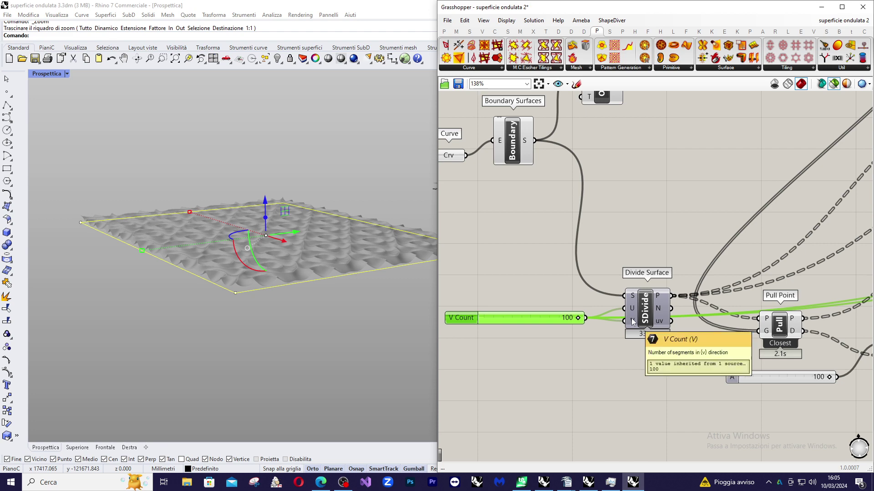
pyautogui.click(651, 318)
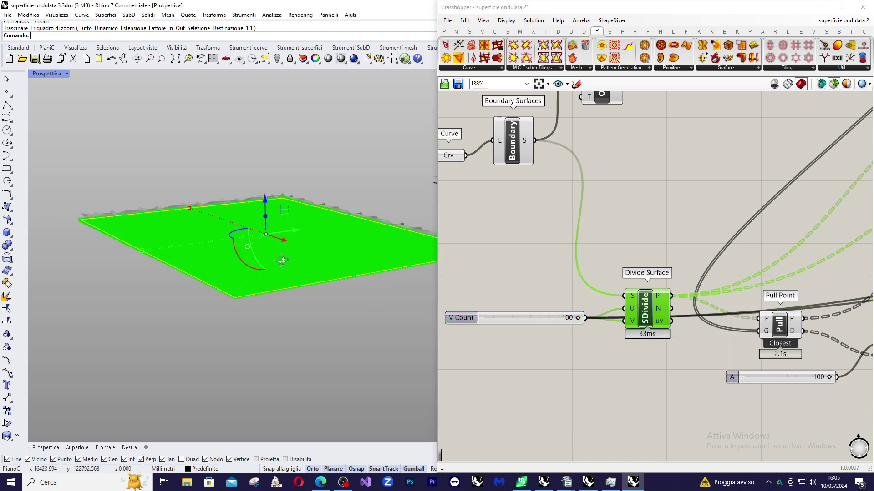
pyautogui.scroll(5, 281, 291)
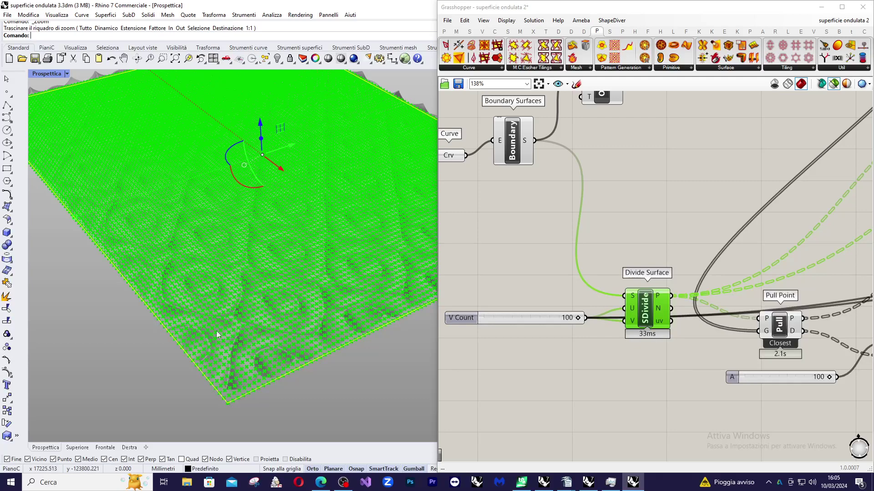
pyautogui.scroll(-5, 206, 282)
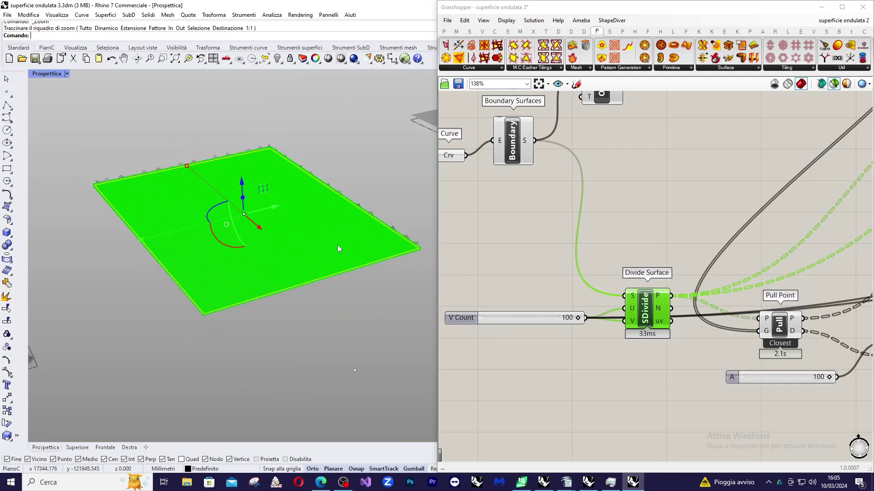
pyautogui.scroll(1, 288, 261)
pyautogui.click(619, 243)
pyautogui.scroll(-3, 517, 235)
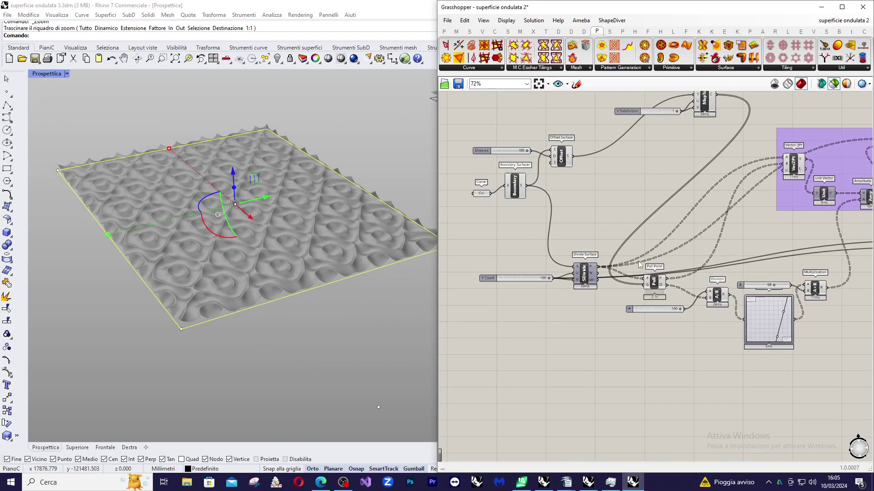
pyautogui.scroll(4, 640, 264)
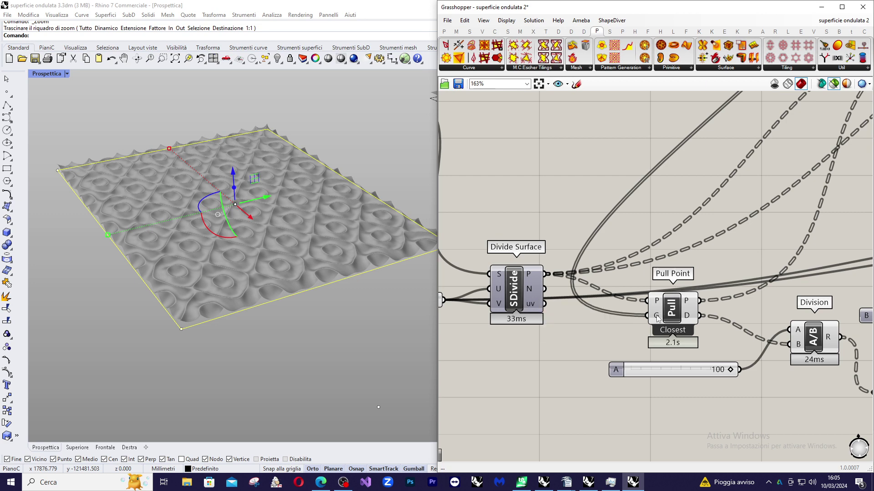
# - Preview the mapped oval curves and the dense surface point grid on the embossed surface
pyautogui.scroll(-2, 475, 296)
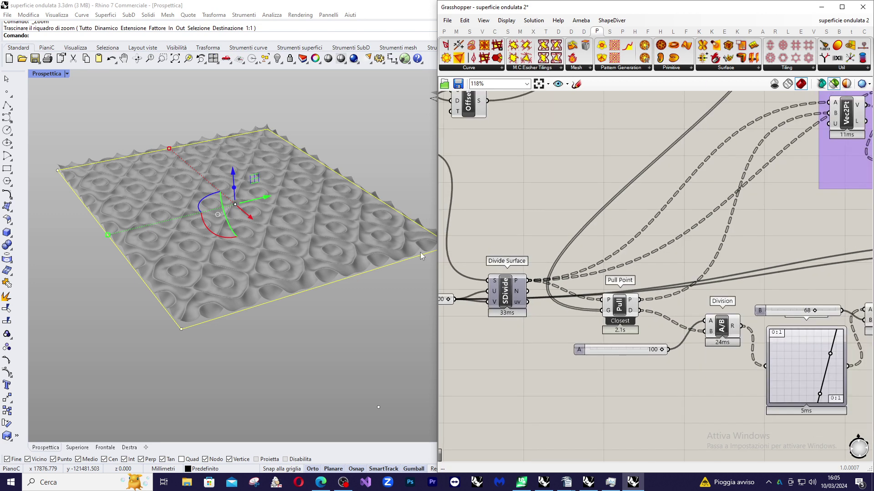
pyautogui.moveTo(356, 227); pyautogui.dragTo(381, 235, button='right')
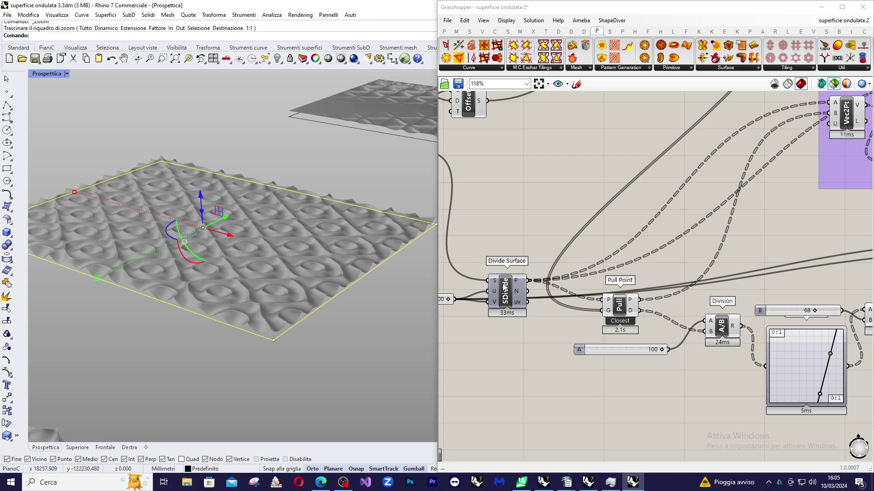
pyautogui.scroll(-3, 583, 274)
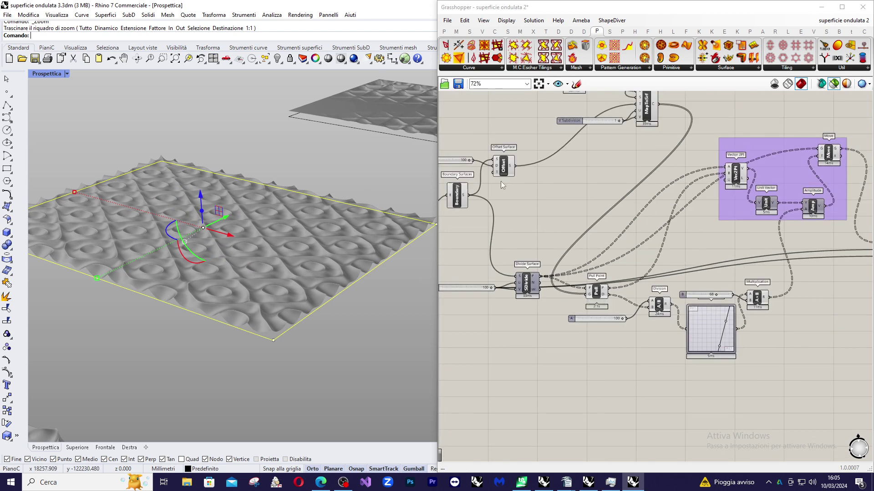
pyautogui.click(652, 116)
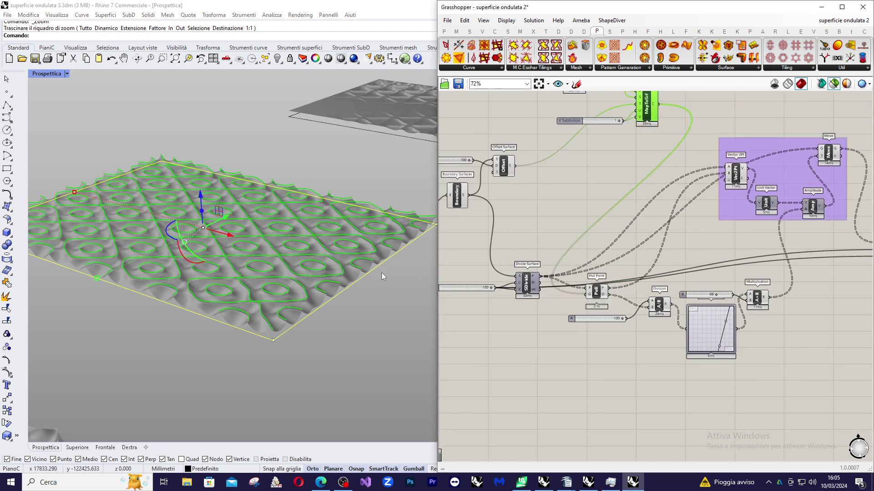
pyautogui.scroll(2, 285, 318)
pyautogui.click(528, 284)
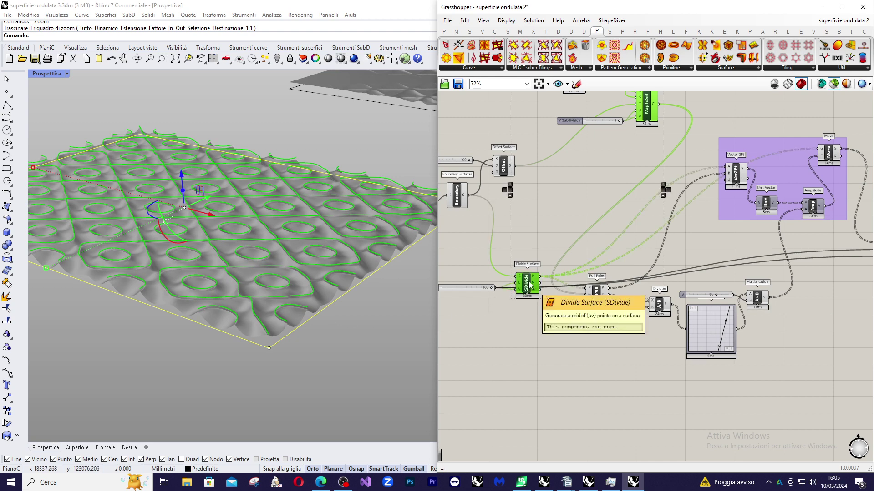
pyautogui.click(613, 145)
pyautogui.click(647, 116)
# - Preview the pulled points on the surface, then the dense point grid again
pyautogui.scroll(3, 337, 295)
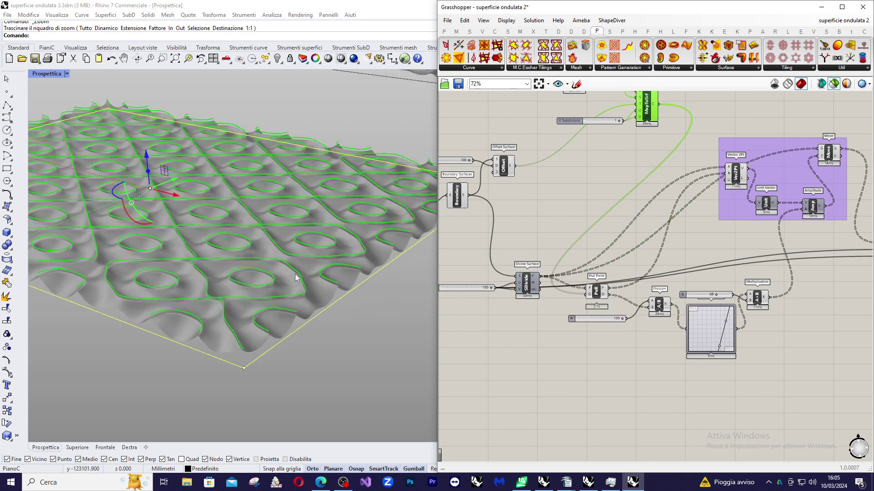
pyautogui.scroll(2, 609, 285)
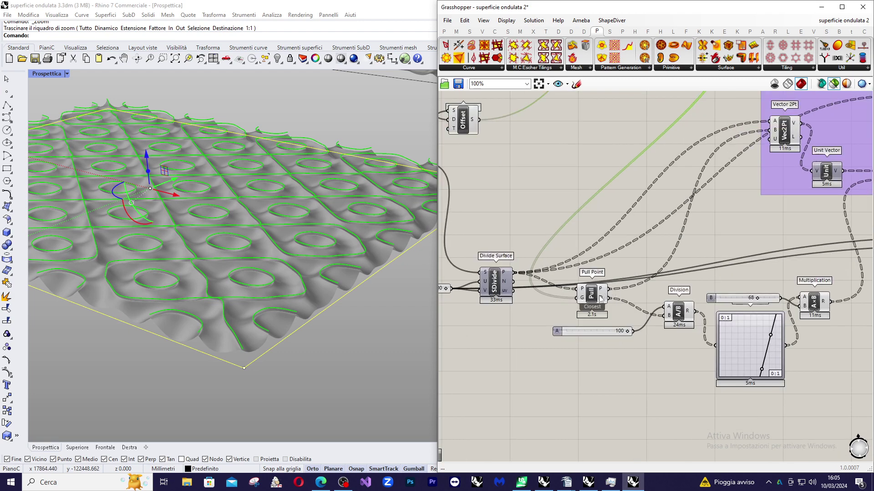
pyautogui.click(596, 298)
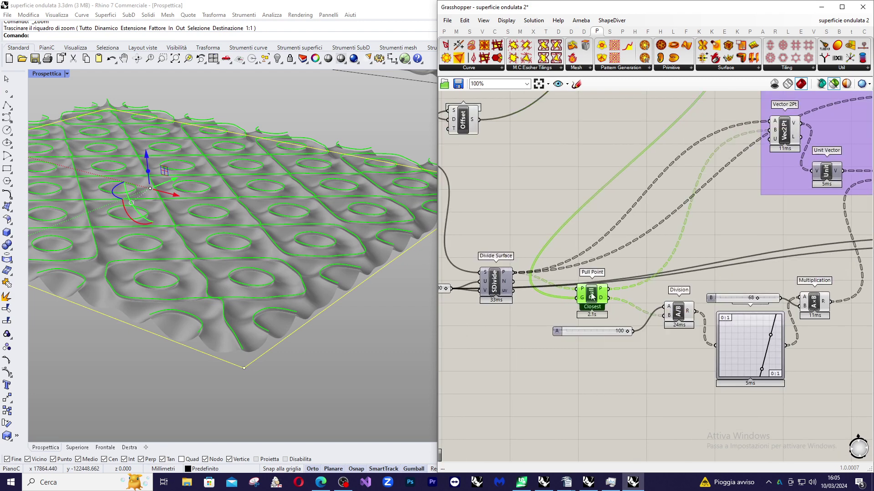
pyautogui.moveTo(580, 290)
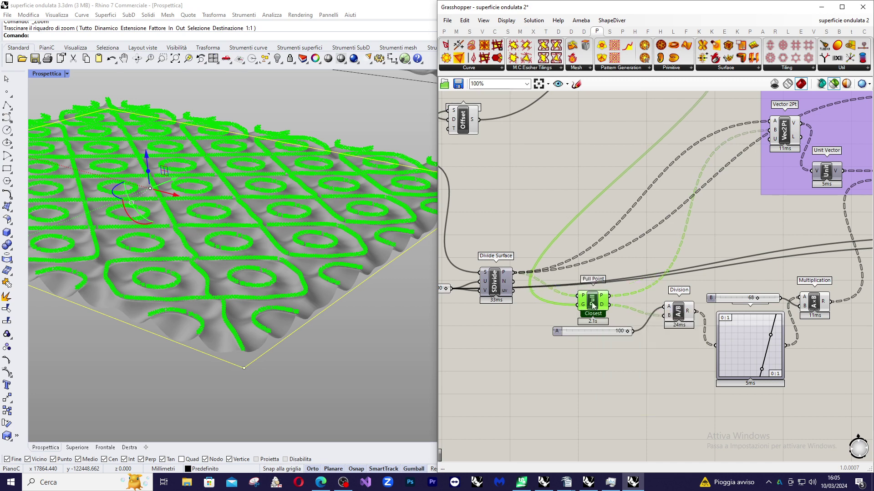
pyautogui.scroll(-3, 536, 304)
pyautogui.scroll(1, 657, 266)
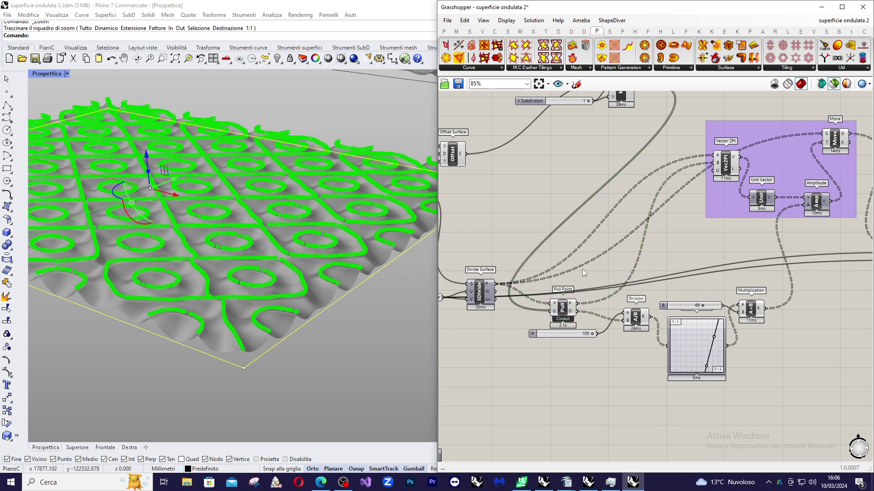
pyautogui.click(479, 294)
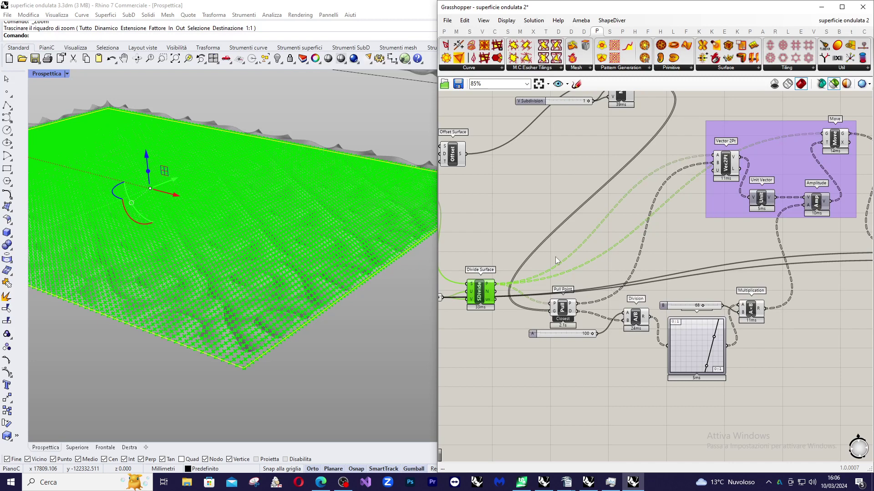
pyautogui.scroll(-2, 536, 239)
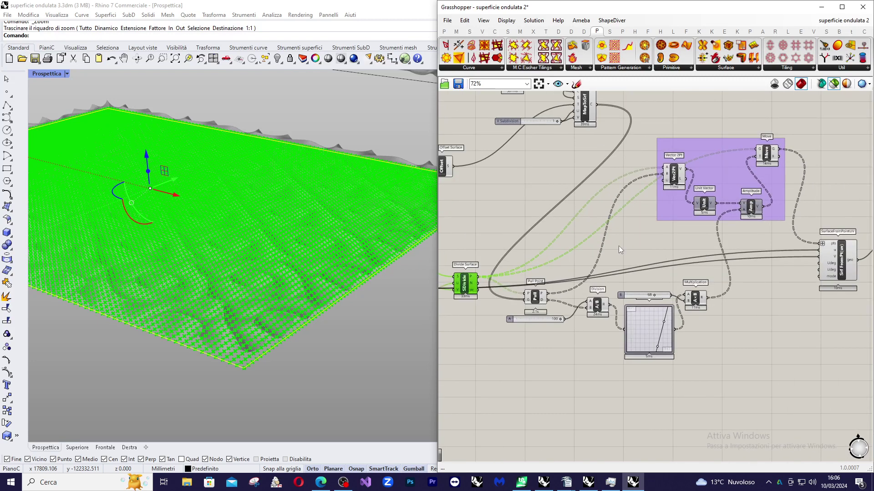
# - Group Pull Point, Division, graph mapper and Multiplication, then move the group down-right
pyautogui.moveTo(504, 263); pyautogui.dragTo(727, 383)
pyautogui.press('space')
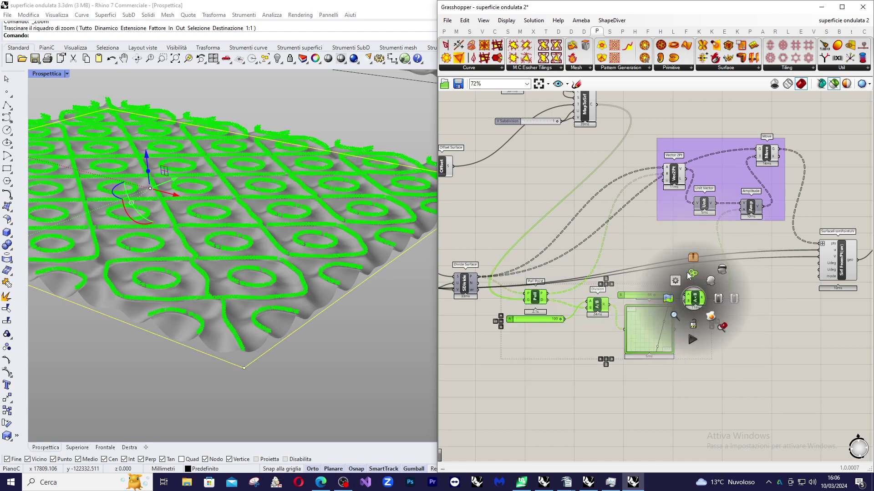
pyautogui.click(688, 272)
pyautogui.moveTo(698, 301); pyautogui.dragTo(749, 311)
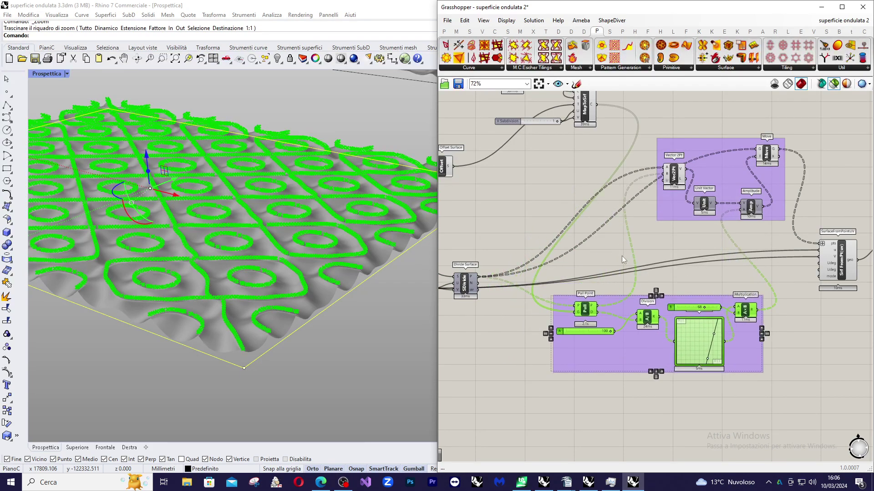
pyautogui.scroll(2, 735, 234)
# - Select the displacement group's components, then clear the selection
pyautogui.moveTo(527, 108); pyautogui.dragTo(732, 249)
pyautogui.scroll(1, 732, 250)
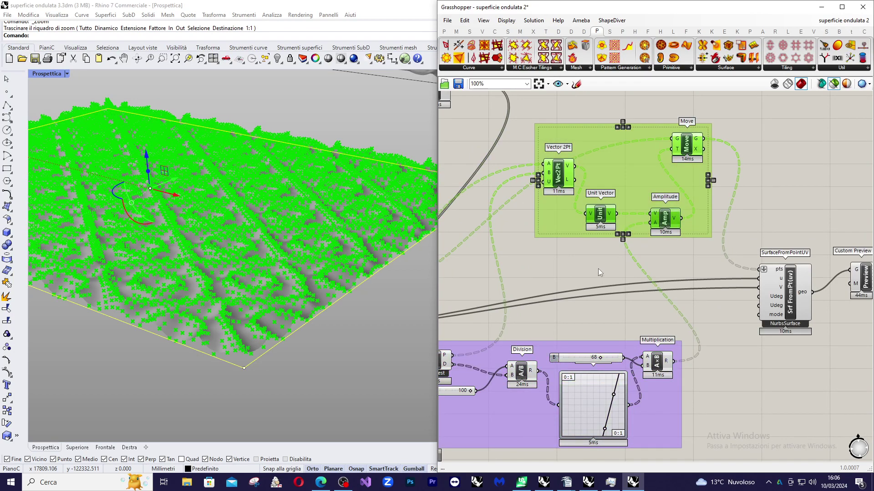
pyautogui.scroll(-2, 771, 232)
pyautogui.click(669, 286)
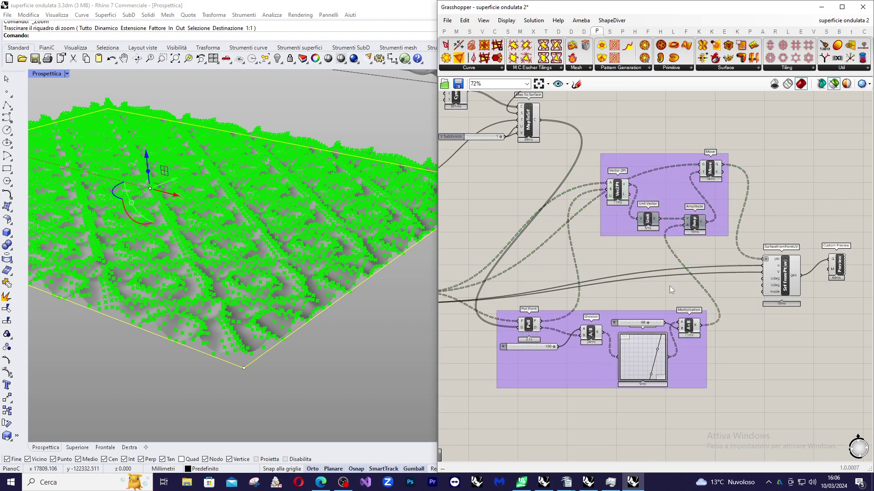
pyautogui.scroll(-2, 728, 244)
pyautogui.scroll(2, 593, 214)
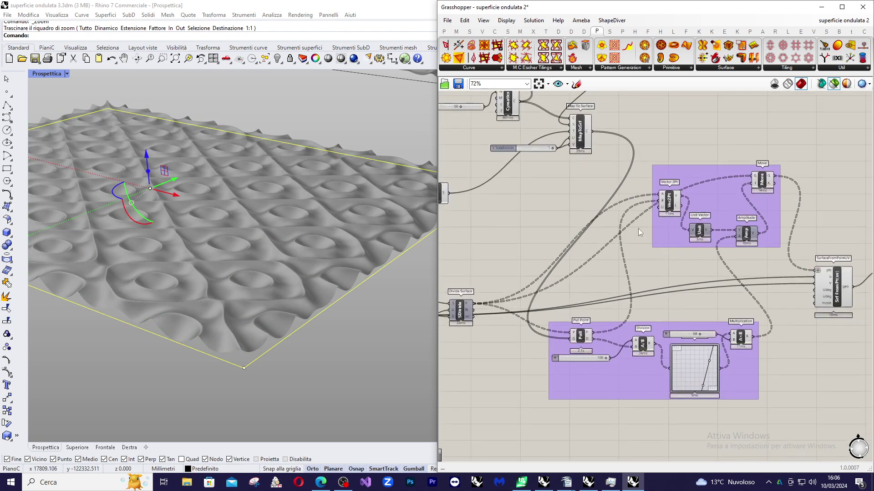
pyautogui.click(671, 202)
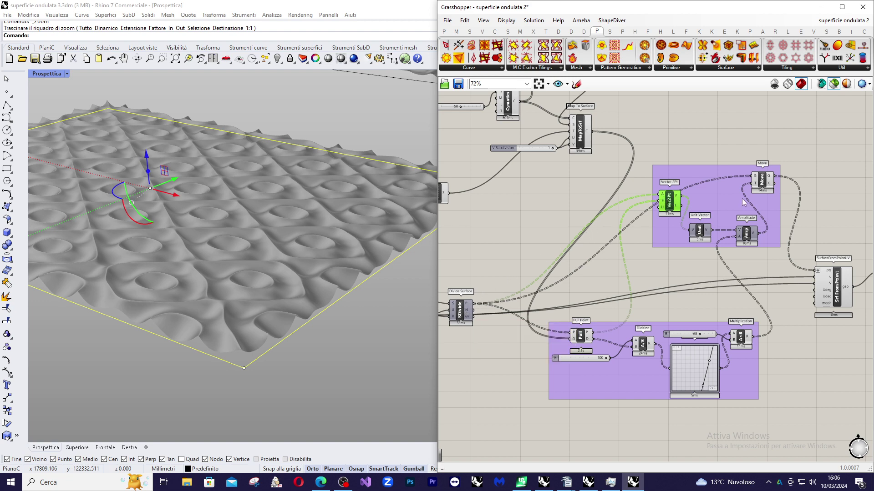
pyautogui.scroll(-1, 686, 211)
pyautogui.scroll(1, 539, 228)
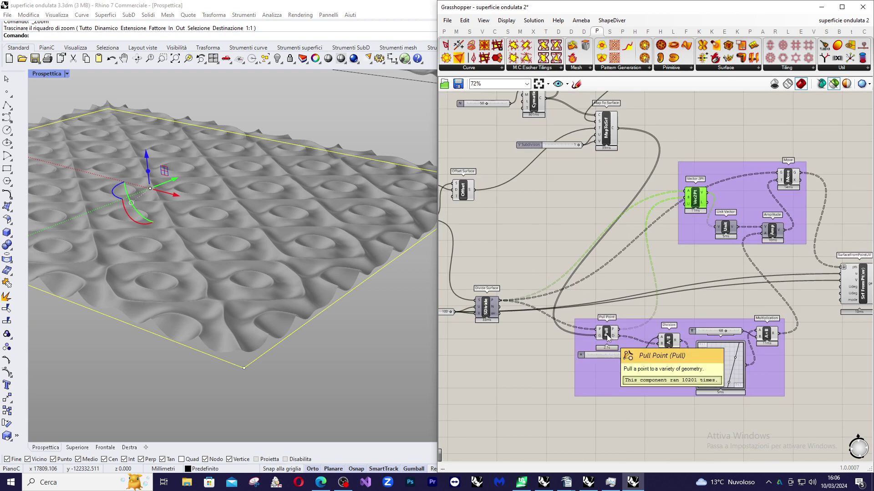
pyautogui.click(486, 314)
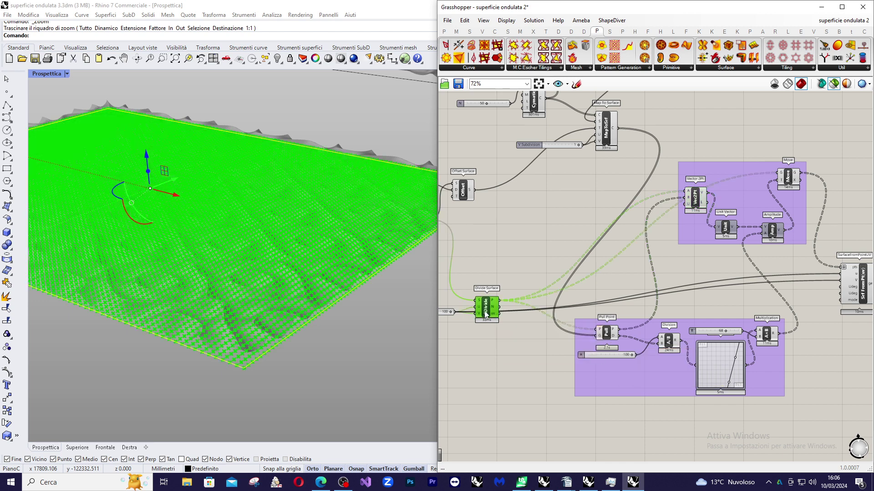
pyautogui.keyDown('shift'); pyautogui.click(606, 336); pyautogui.keyUp('shift')
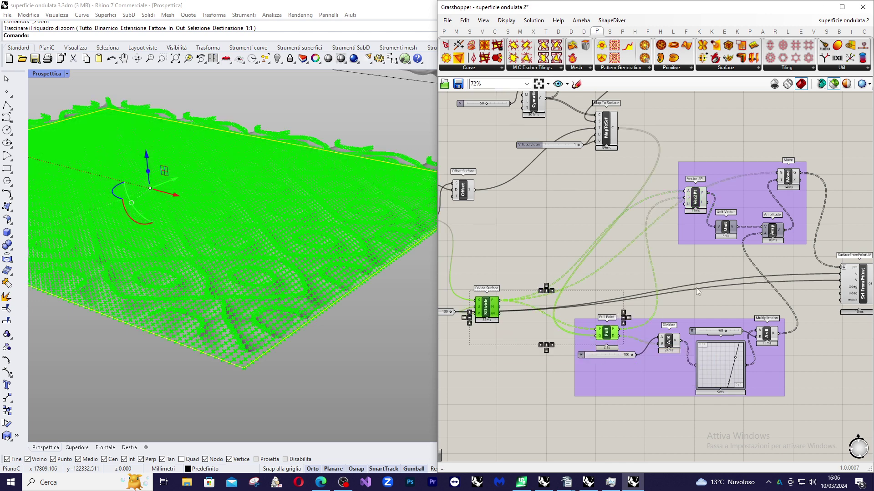
pyautogui.click(696, 199)
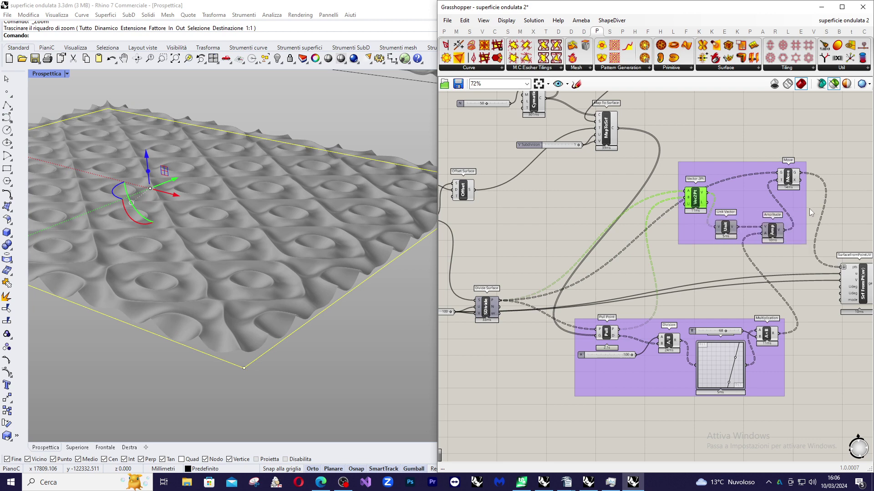
pyautogui.scroll(3, 810, 210)
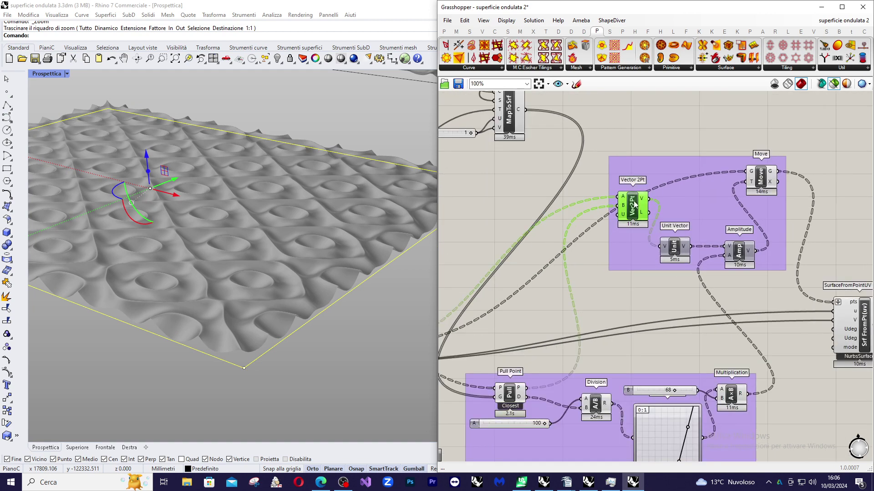
pyautogui.scroll(2, 635, 205)
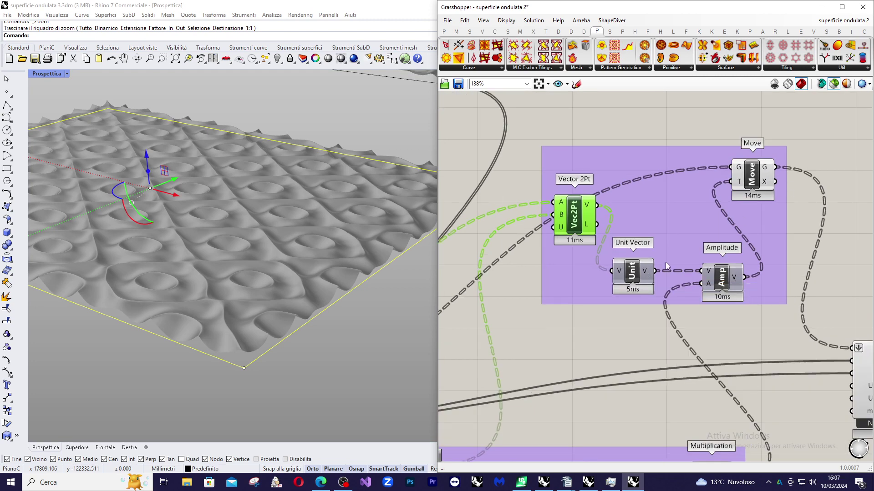
pyautogui.scroll(-3, 628, 196)
pyautogui.scroll(2, 682, 210)
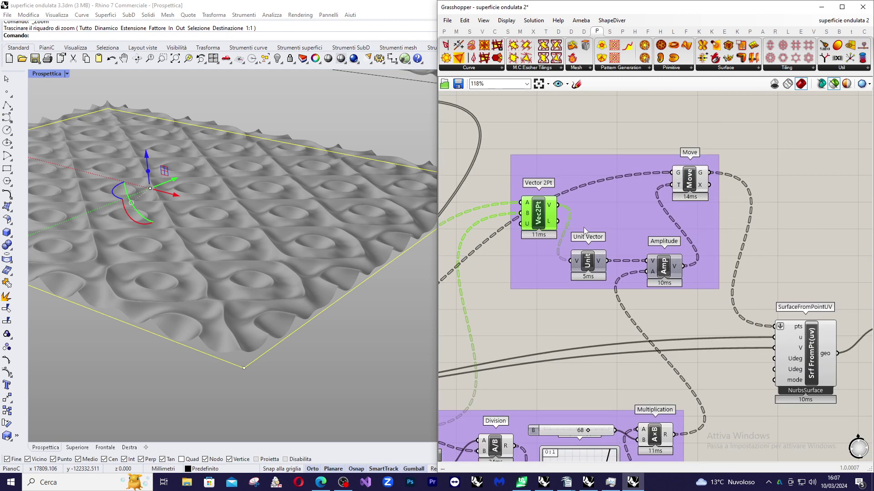
pyautogui.scroll(1, 599, 246)
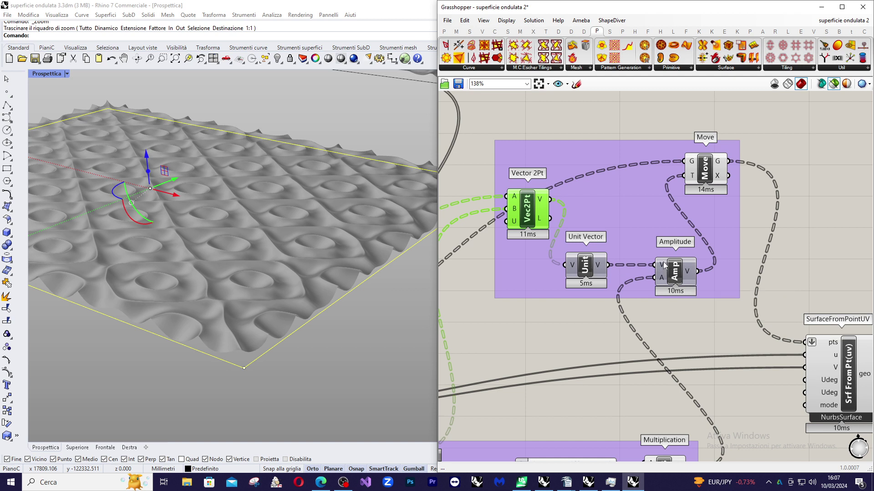
pyautogui.moveTo(664, 279)
pyautogui.scroll(-2, 694, 247)
pyautogui.scroll(2, 678, 274)
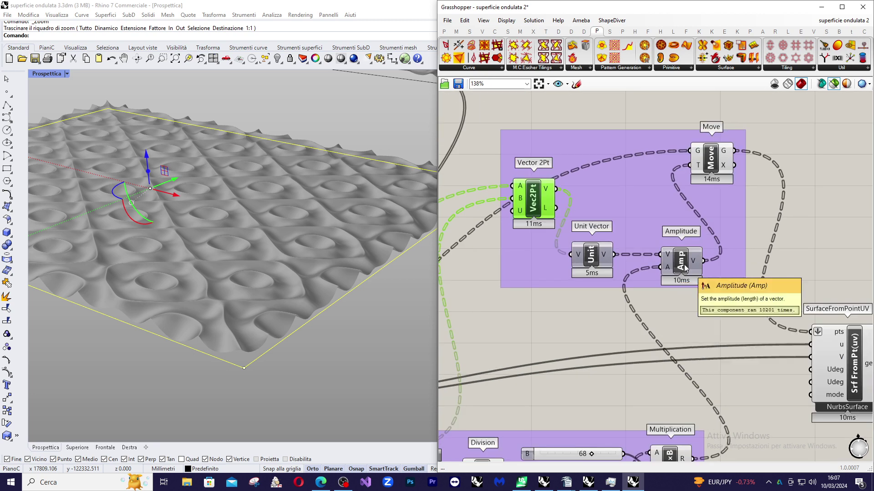
pyautogui.scroll(-2, 732, 219)
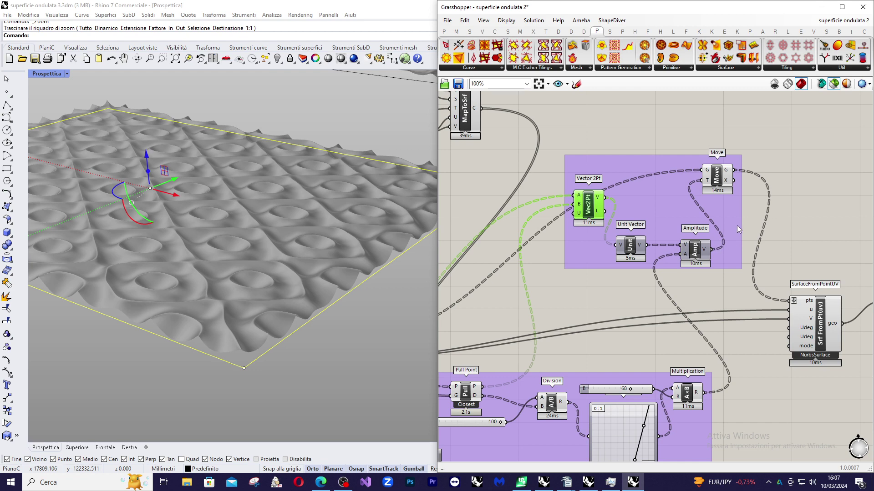
pyautogui.scroll(-2, 736, 225)
pyautogui.scroll(3, 722, 235)
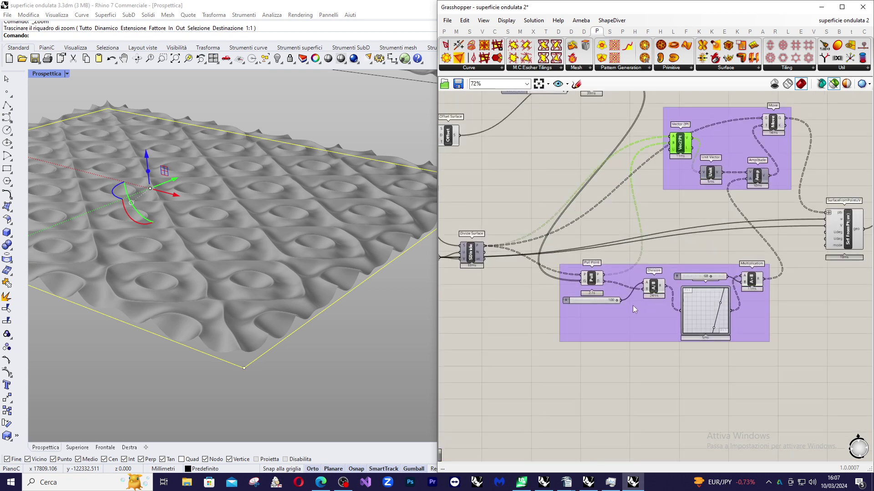
pyautogui.scroll(1, 631, 305)
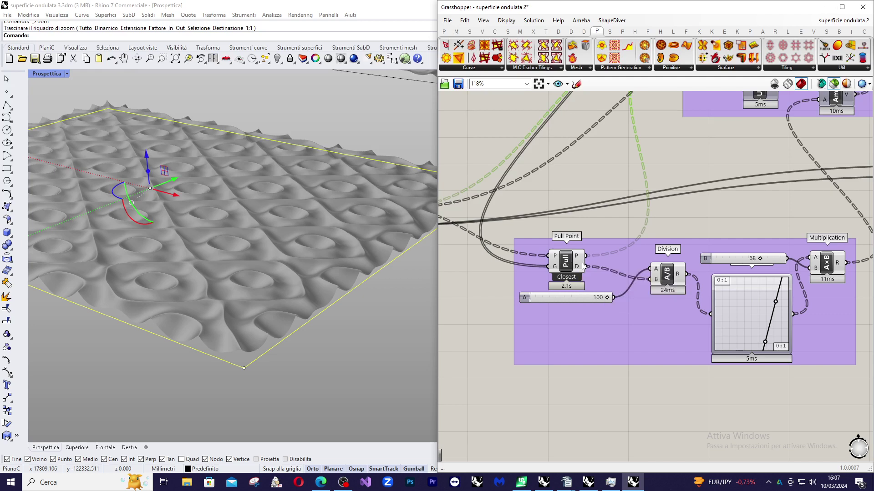
pyautogui.moveTo(582, 269)
pyautogui.scroll(-3, 662, 295)
pyautogui.scroll(3, 610, 282)
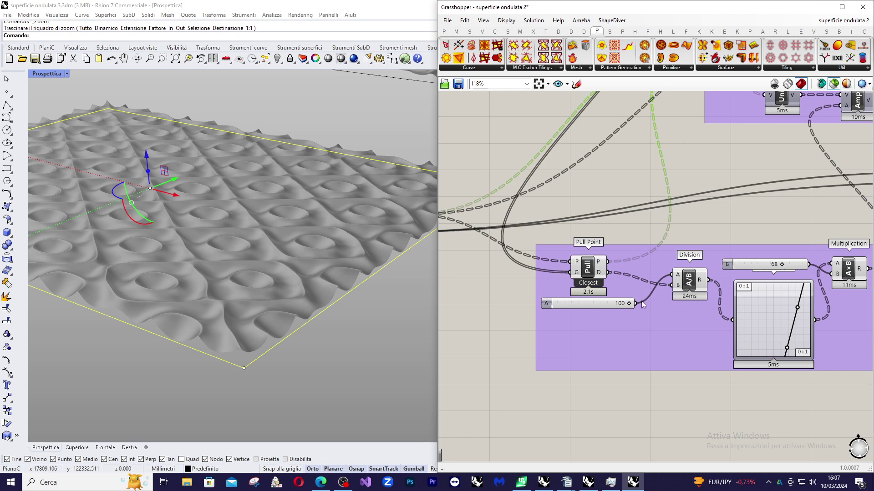
pyautogui.scroll(-5, 662, 295)
pyautogui.scroll(3, 485, 181)
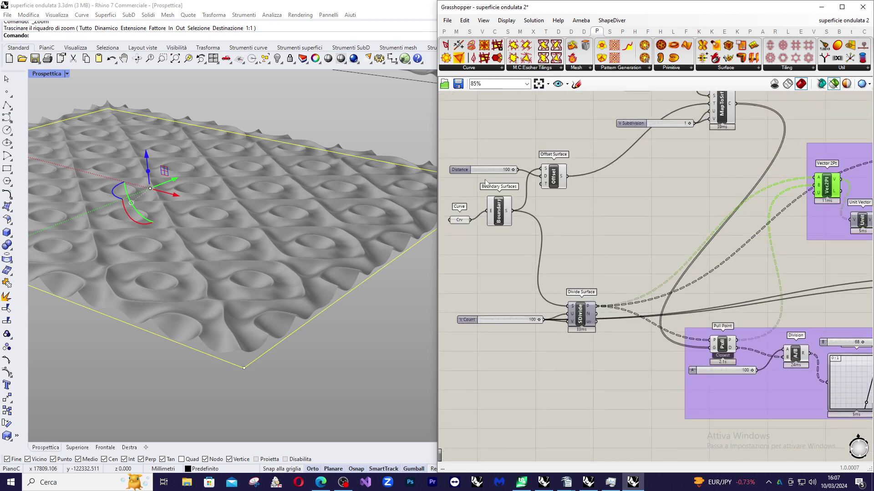
pyautogui.scroll(1, 486, 183)
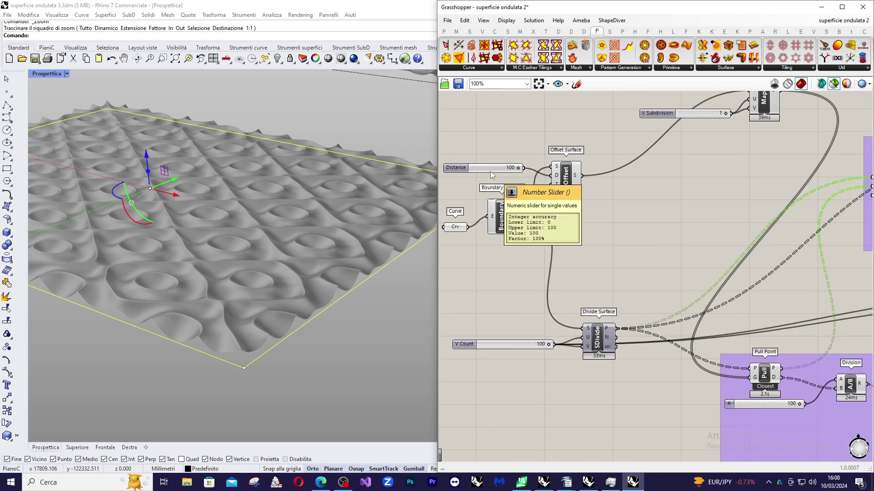
pyautogui.scroll(-1, 502, 194)
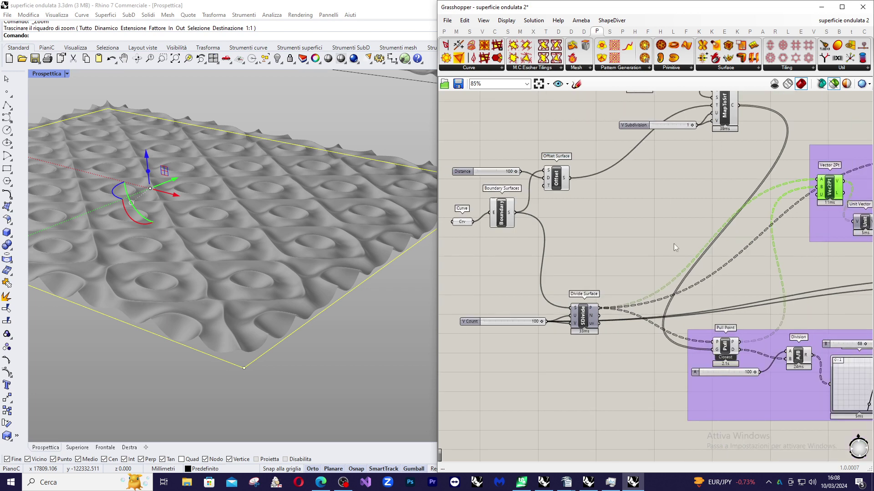
pyautogui.scroll(3, 673, 248)
pyautogui.scroll(2, 572, 335)
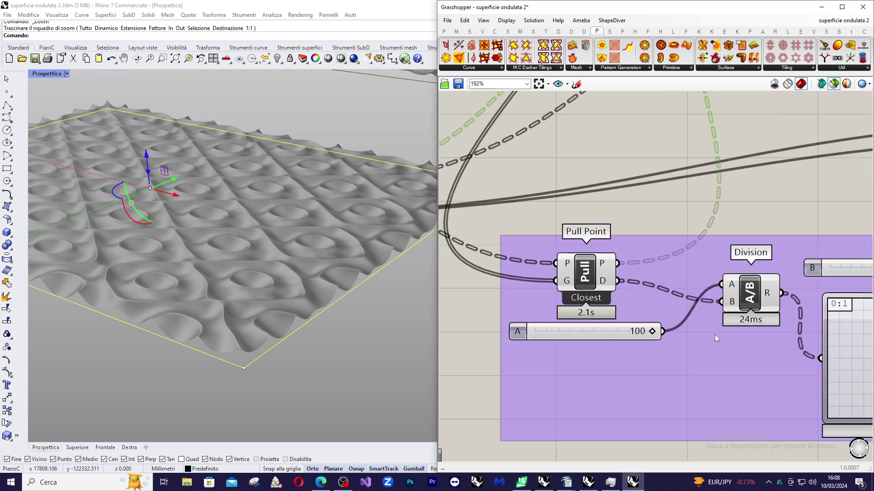
pyautogui.scroll(-2, 574, 292)
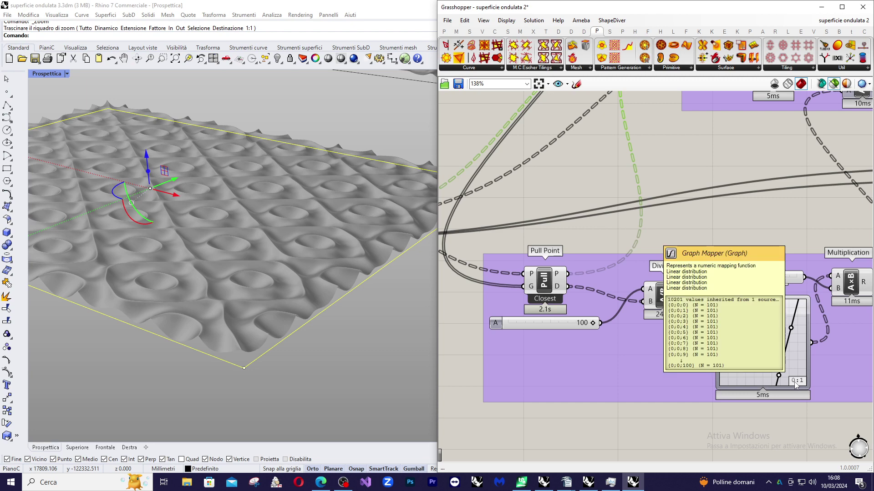
pyautogui.moveTo(636, 289); pyautogui.dragTo(505, 259, button='right')
pyautogui.scroll(-2, 772, 309)
pyautogui.scroll(2, 690, 314)
pyautogui.scroll(1, 690, 313)
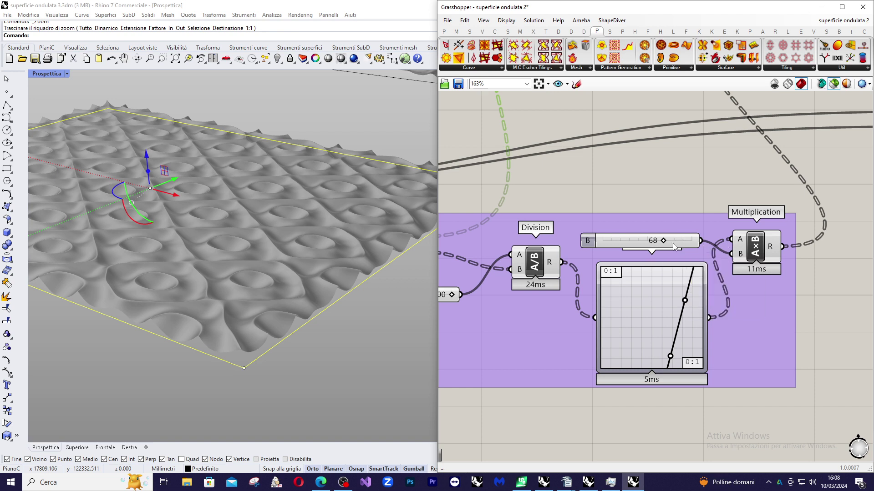
# - Nudge the 68 slider off the Graph Mapper label and drag its upper control point right
pyautogui.moveTo(675, 246); pyautogui.dragTo(676, 242)
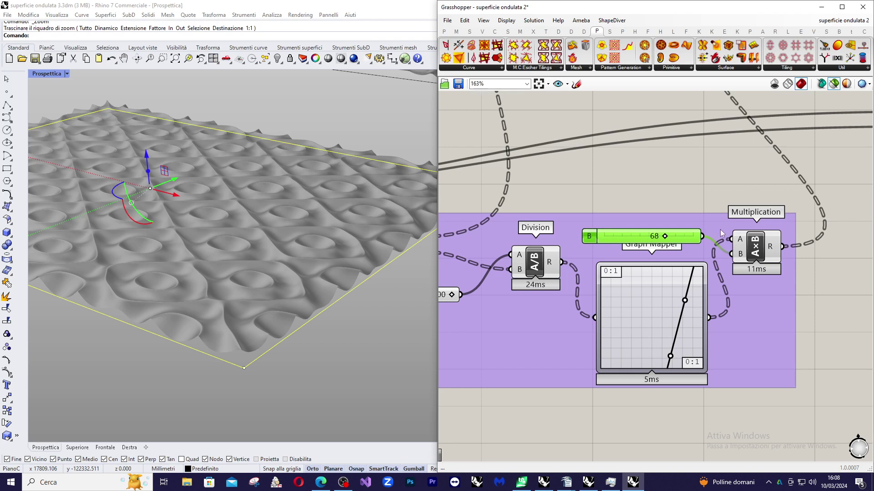
pyautogui.scroll(-2, 608, 279)
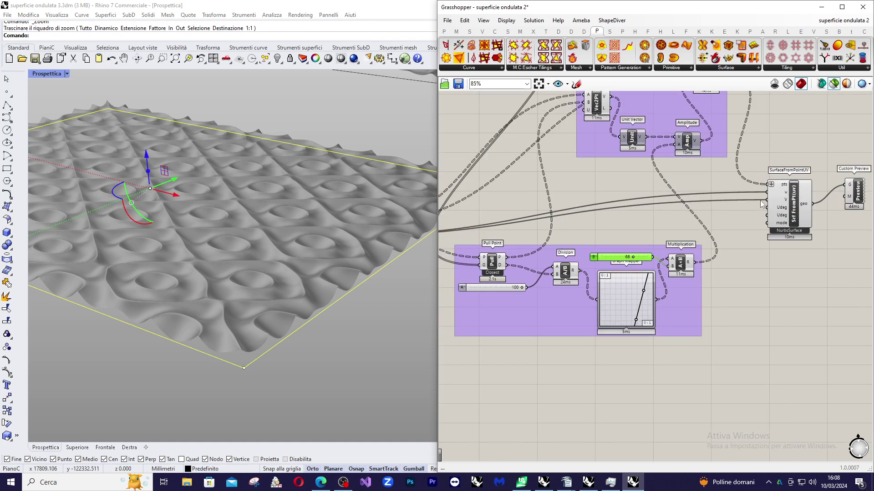
pyautogui.scroll(2, 693, 281)
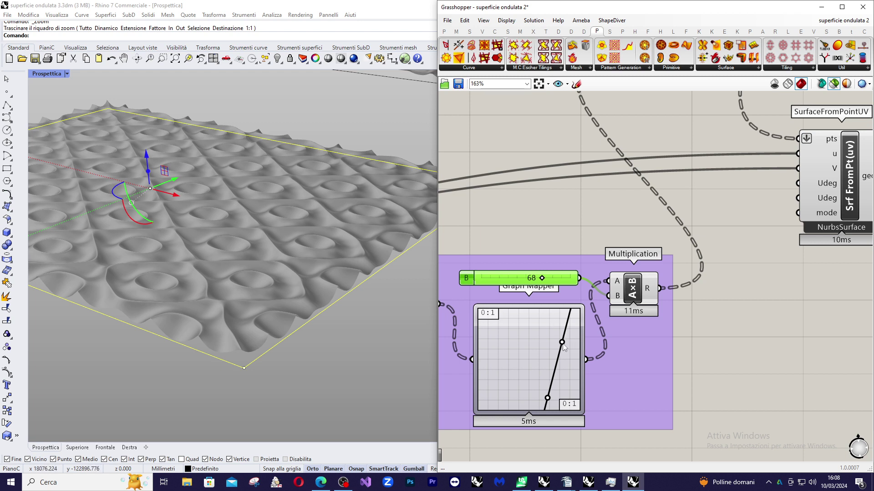
pyautogui.moveTo(562, 342)
pyautogui.mouseDown()
pyautogui.moveTo(577, 364)
pyautogui.moveTo(560, 344)
pyautogui.mouseUp()
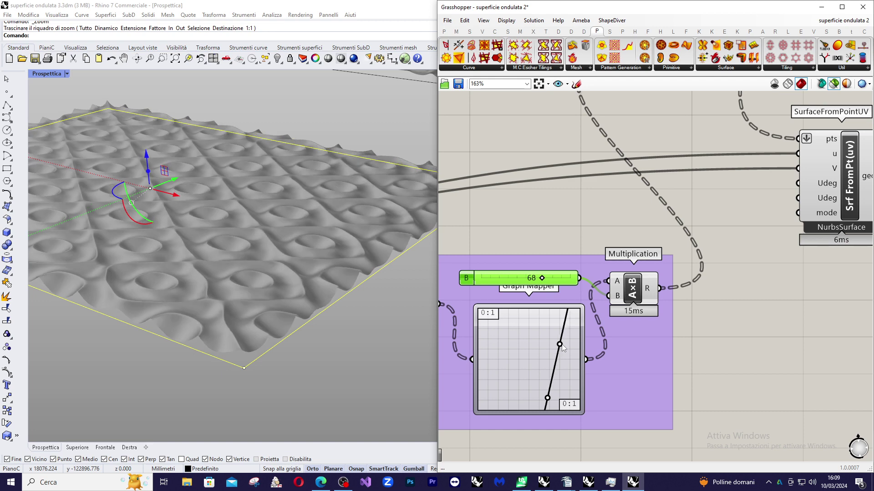
pyautogui.moveTo(560, 344); pyautogui.dragTo(563, 344)
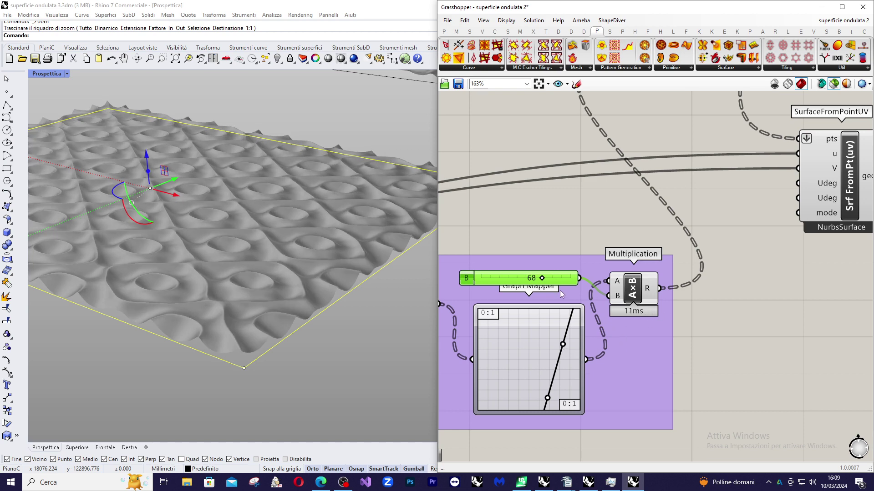
pyautogui.scroll(-5, 559, 290)
pyautogui.scroll(4, 592, 236)
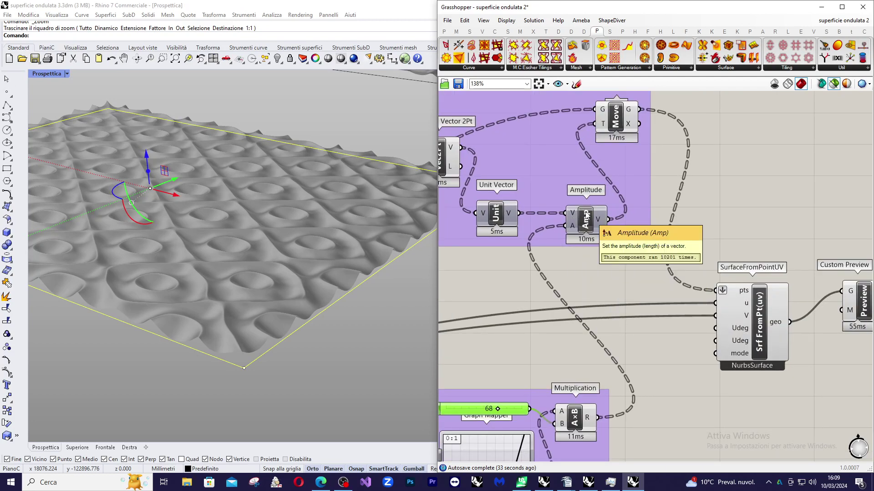
pyautogui.scroll(-2, 598, 267)
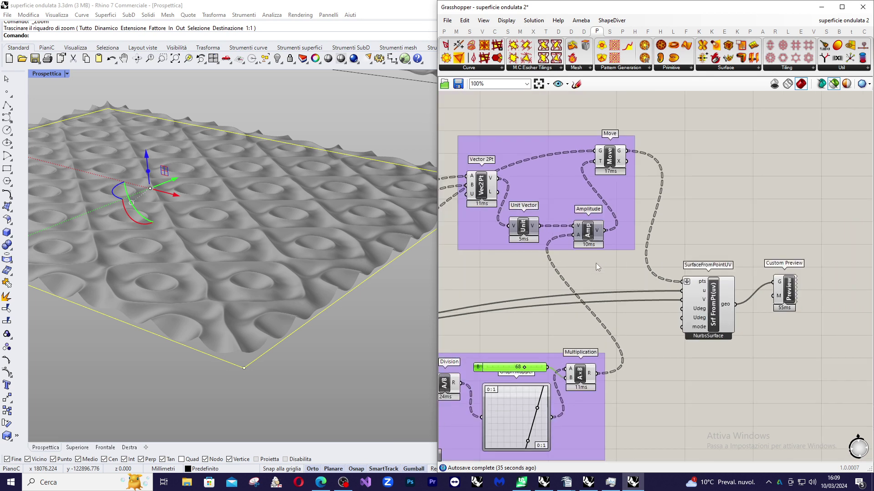
pyautogui.scroll(3, 651, 223)
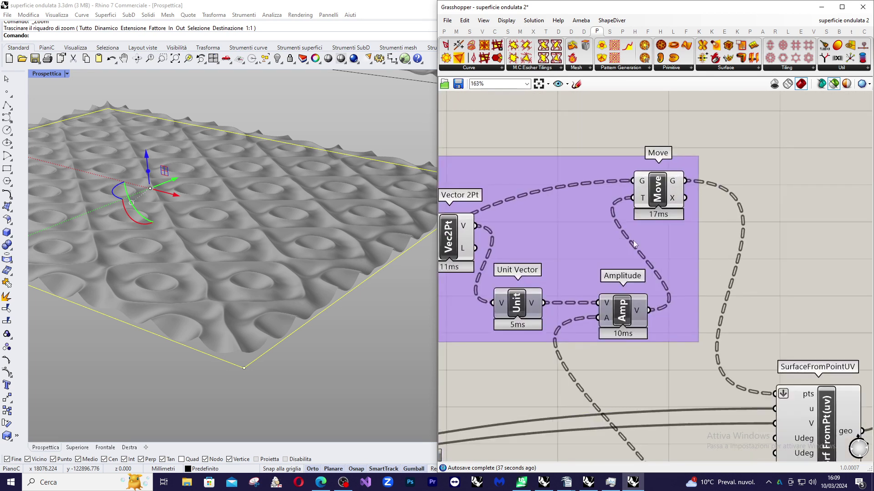
pyautogui.moveTo(638, 311)
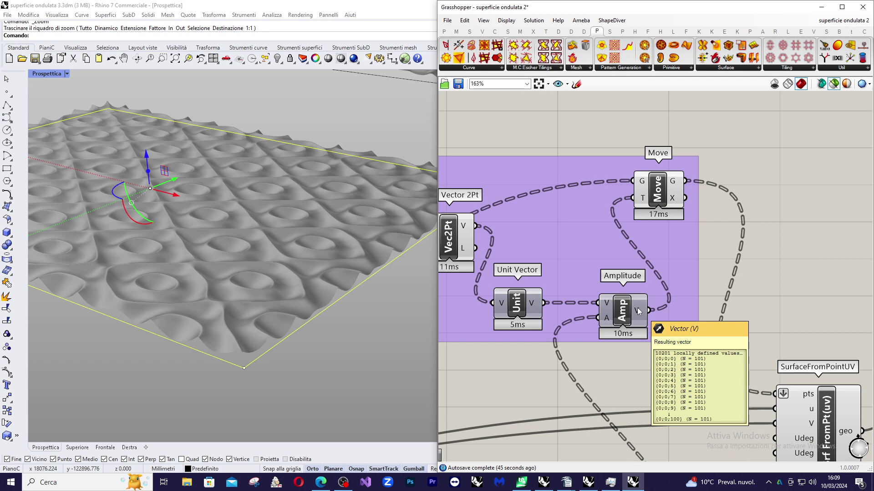
pyautogui.scroll(-3, 699, 188)
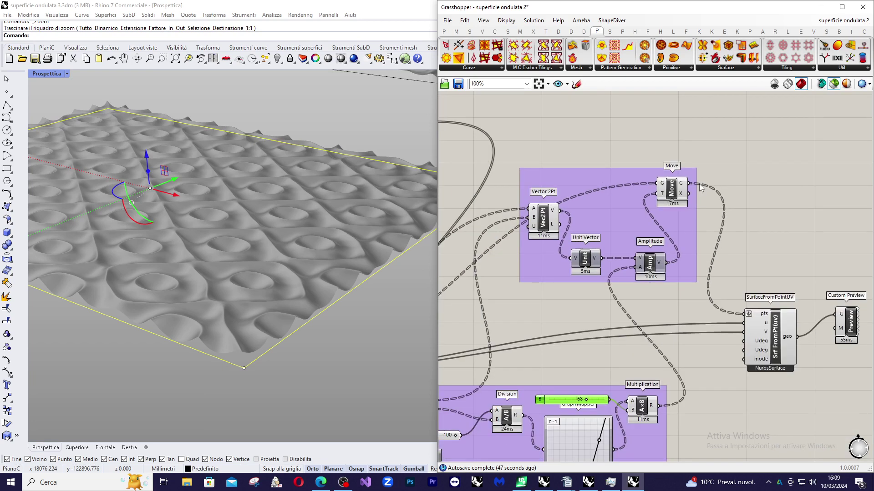
pyautogui.moveTo(660, 187)
pyautogui.scroll(-3, 735, 181)
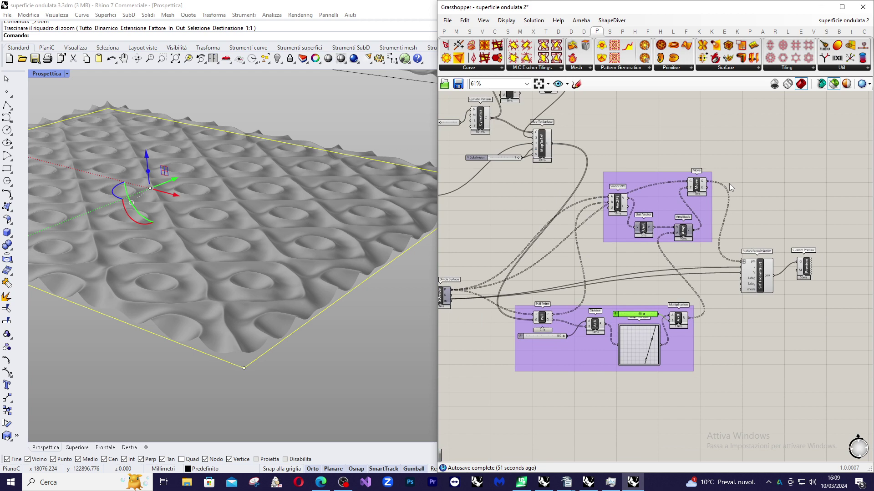
pyautogui.scroll(4, 729, 188)
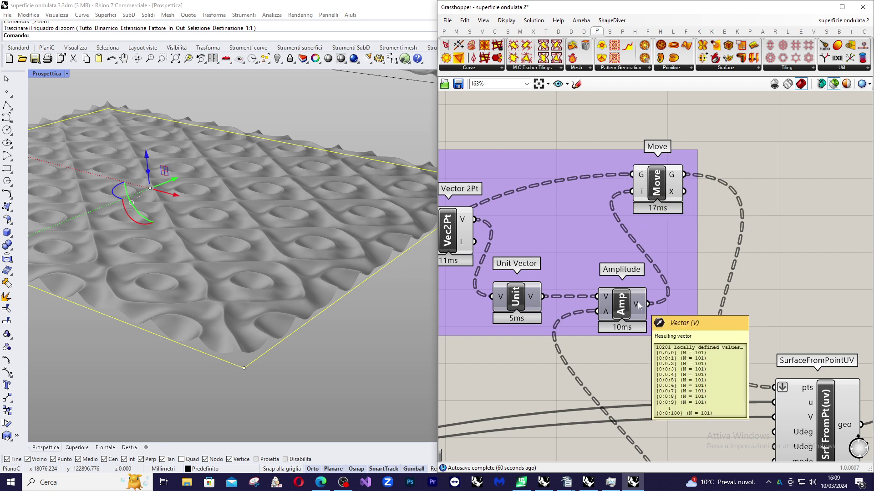
pyautogui.click(656, 185)
pyautogui.scroll(-5, 303, 270)
pyautogui.scroll(8, 341, 246)
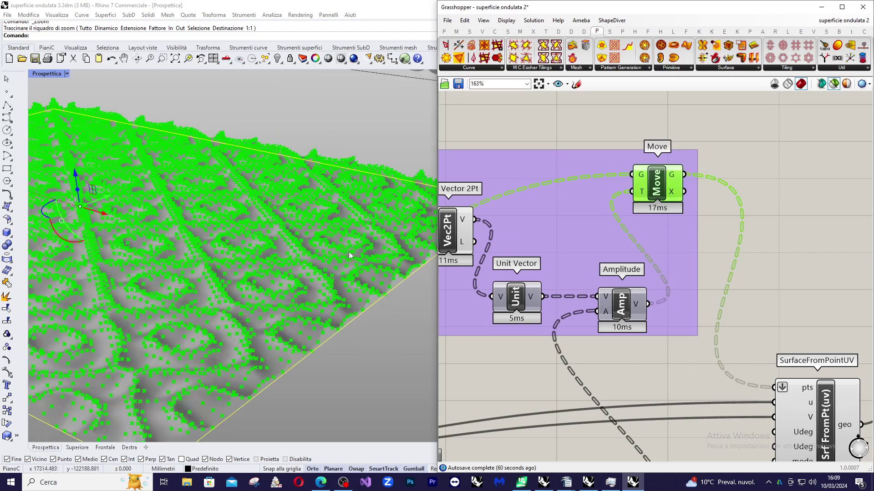
pyautogui.moveTo(349, 253); pyautogui.dragTo(246, 269, button='right')
pyautogui.scroll(-5, 246, 269)
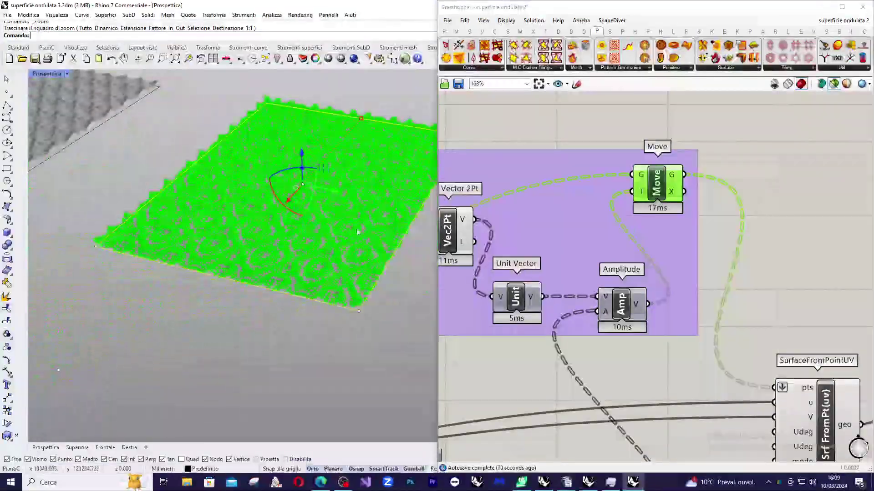
pyautogui.scroll(7, 357, 230)
pyautogui.moveTo(356, 230); pyautogui.dragTo(322, 263, button='right')
pyautogui.scroll(-5, 322, 264)
pyautogui.scroll(5, 322, 264)
pyautogui.scroll(-4, 336, 251)
pyautogui.scroll(-3, 339, 203)
pyautogui.scroll(6, 321, 263)
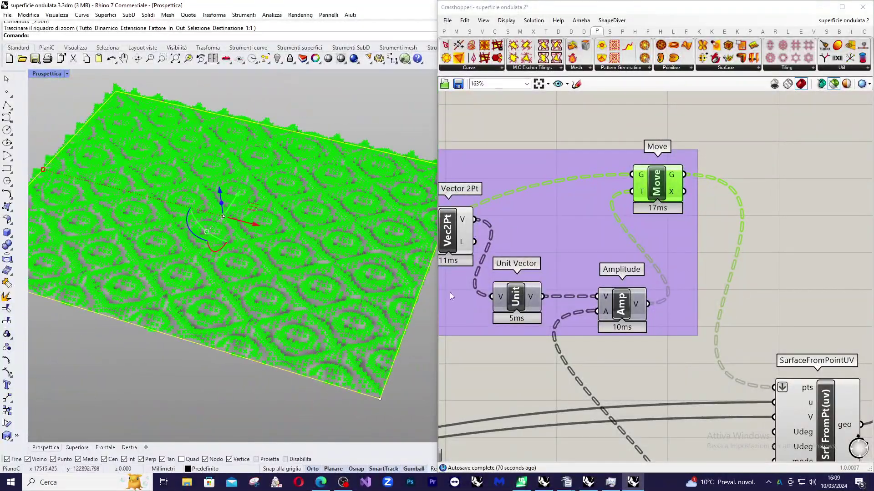
pyautogui.click(782, 213)
pyautogui.scroll(-4, 640, 207)
pyautogui.scroll(4, 722, 288)
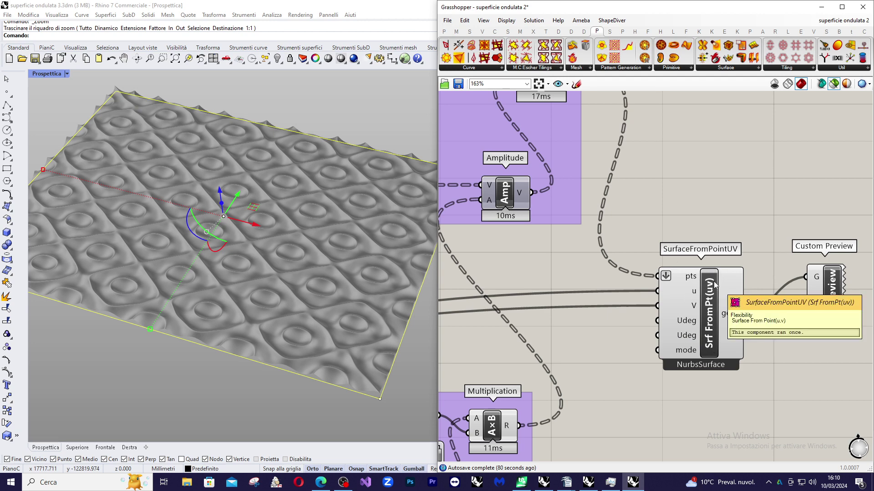
# - Inspect the SurfaceFromPointUV inputs and briefly highlight the moved points over the surface
pyautogui.scroll(-3, 714, 285)
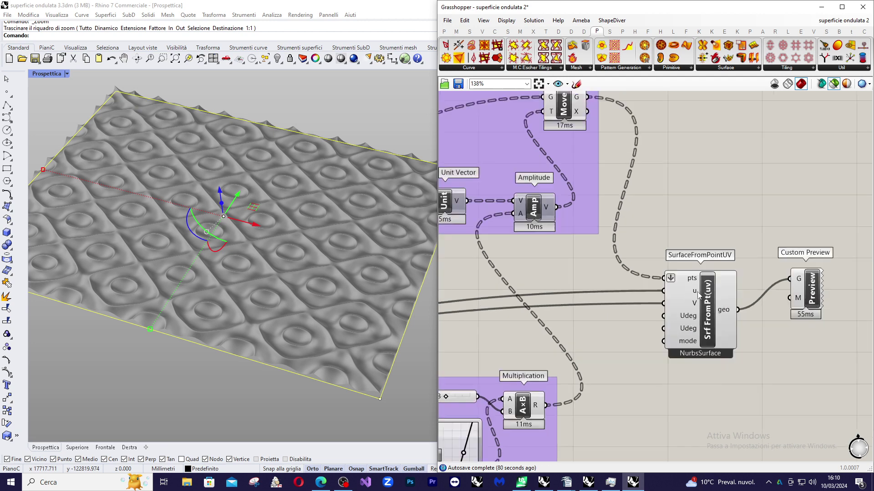
pyautogui.scroll(4, 634, 198)
pyautogui.scroll(-3, 632, 195)
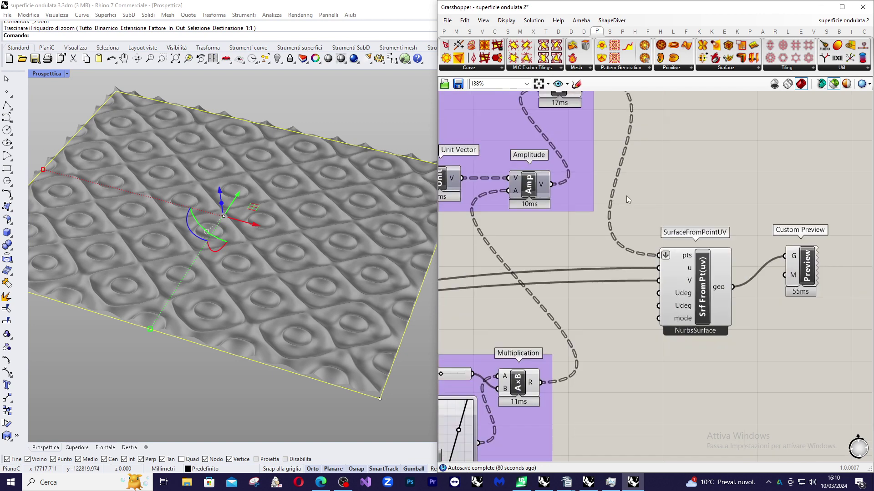
pyautogui.scroll(4, 677, 257)
pyautogui.moveTo(678, 263)
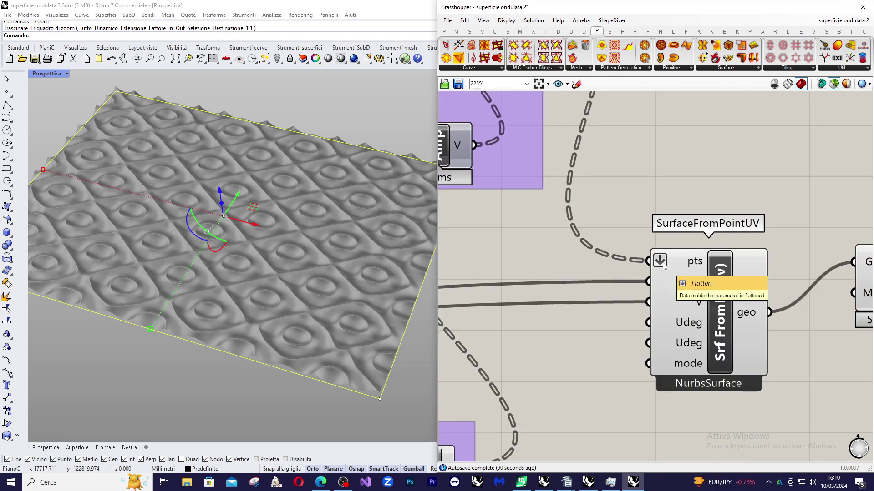
pyautogui.scroll(-4, 663, 264)
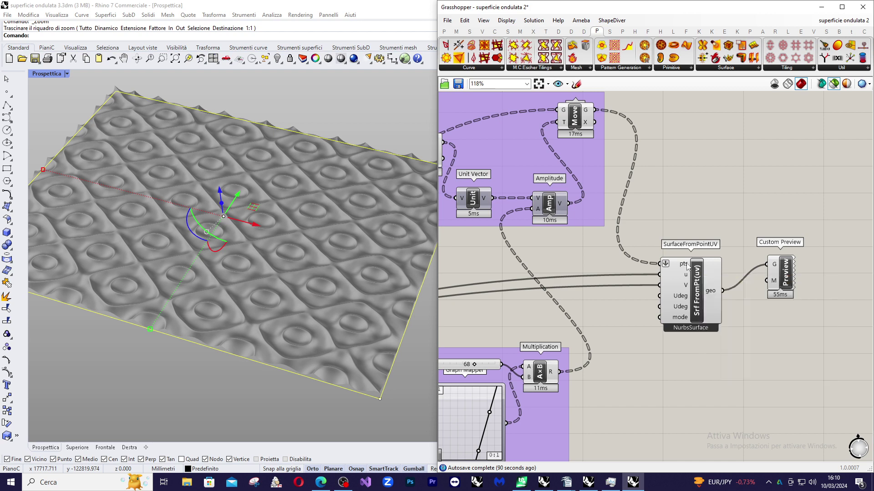
pyautogui.click(576, 122)
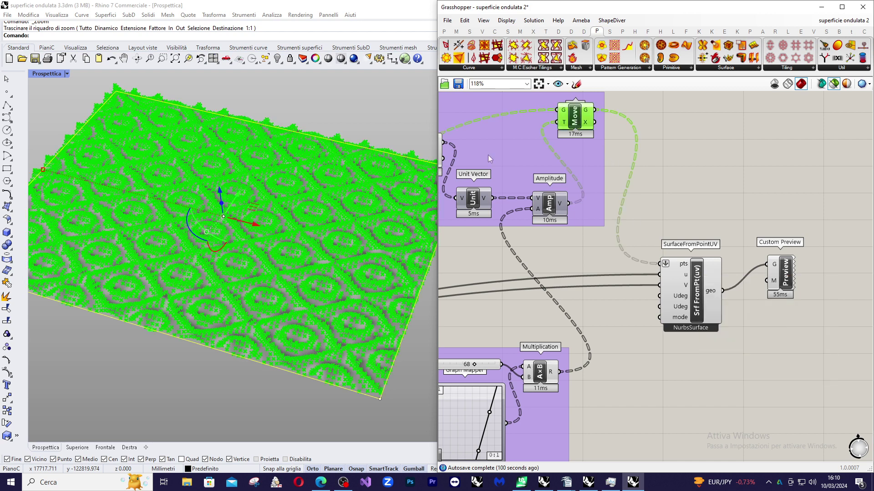
pyautogui.click(689, 216)
# - Highlight the SurfaceFromPointUV output surface in the Rhino view
pyautogui.scroll(2, 691, 264)
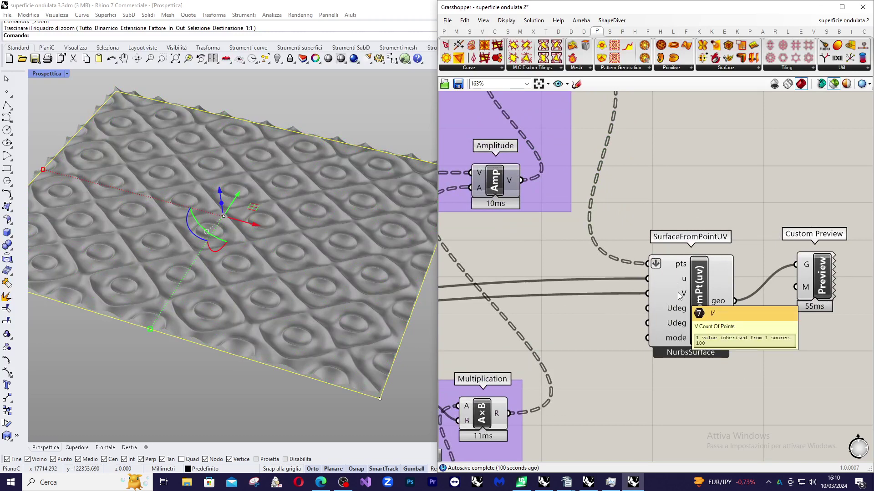
pyautogui.scroll(-4, 683, 293)
pyautogui.scroll(3, 732, 273)
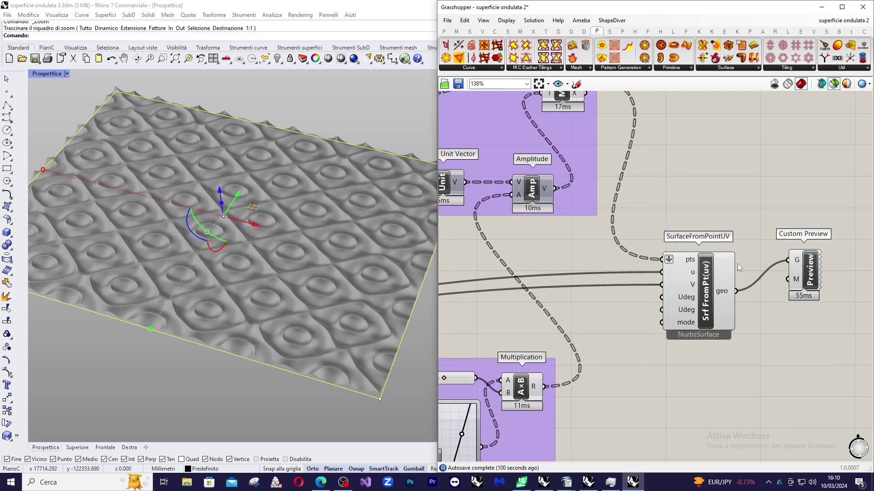
pyautogui.scroll(-8, 744, 264)
pyautogui.scroll(8, 602, 273)
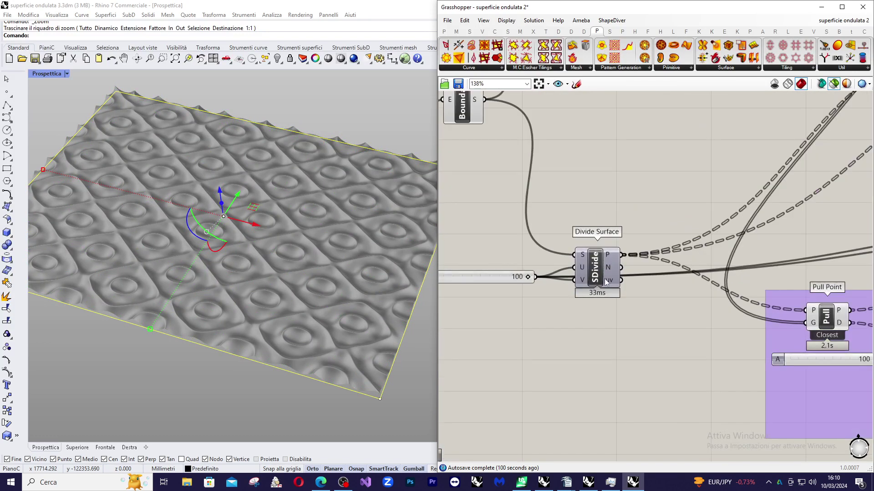
pyautogui.scroll(-2, 652, 251)
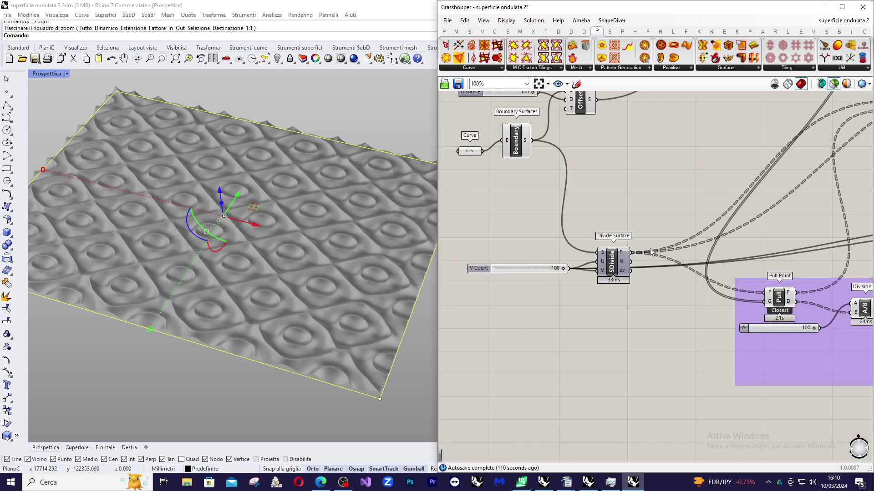
pyautogui.scroll(-3, 652, 251)
pyautogui.scroll(4, 768, 243)
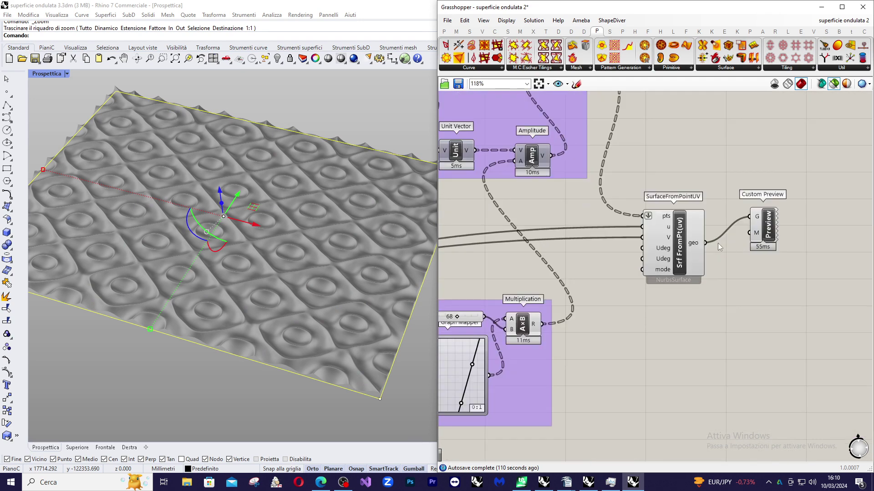
pyautogui.scroll(4, 687, 238)
pyautogui.click(684, 242)
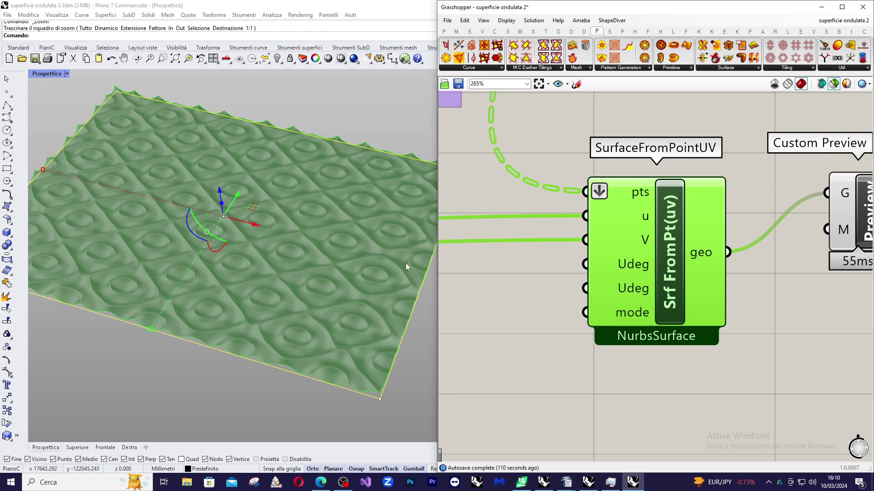
# - Orbit to the whole surface and return it to its normal grey preview
pyautogui.scroll(-3, 334, 255)
pyautogui.moveTo(329, 256); pyautogui.dragTo(300, 251, button='right')
pyautogui.scroll(2, 362, 236)
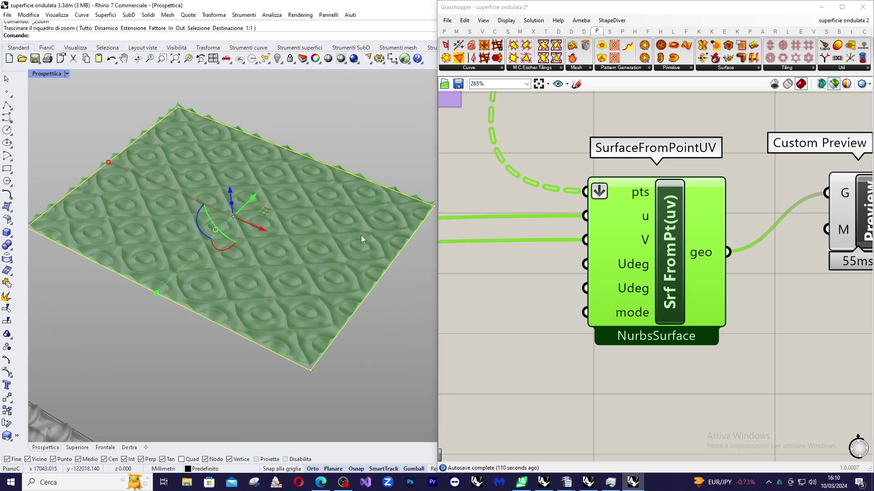
pyautogui.click(735, 233)
# - Move the Custom Preview component slightly lower on the canvas
pyautogui.scroll(-2, 735, 233)
pyautogui.scroll(2, 774, 223)
pyautogui.click(783, 226)
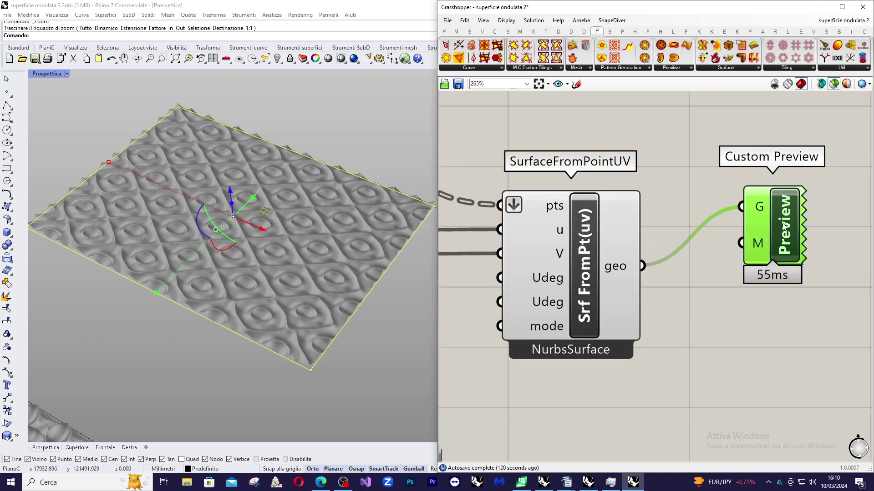
pyautogui.moveTo(787, 231); pyautogui.dragTo(781, 255)
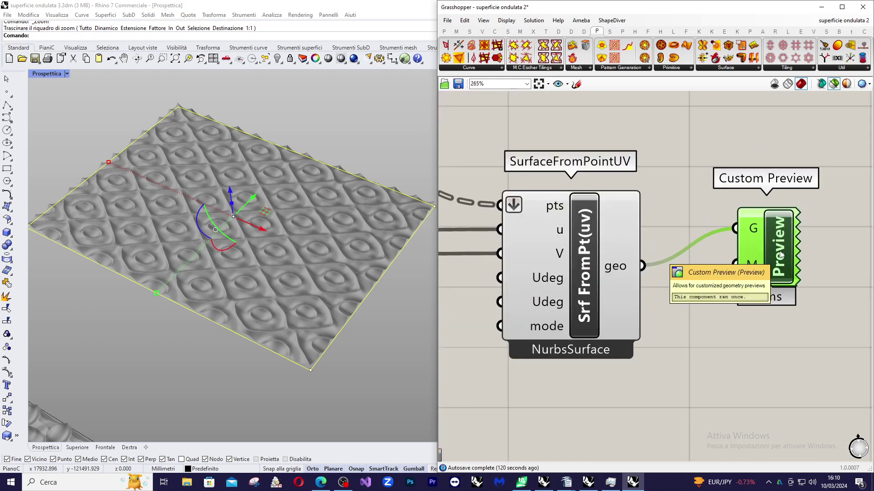